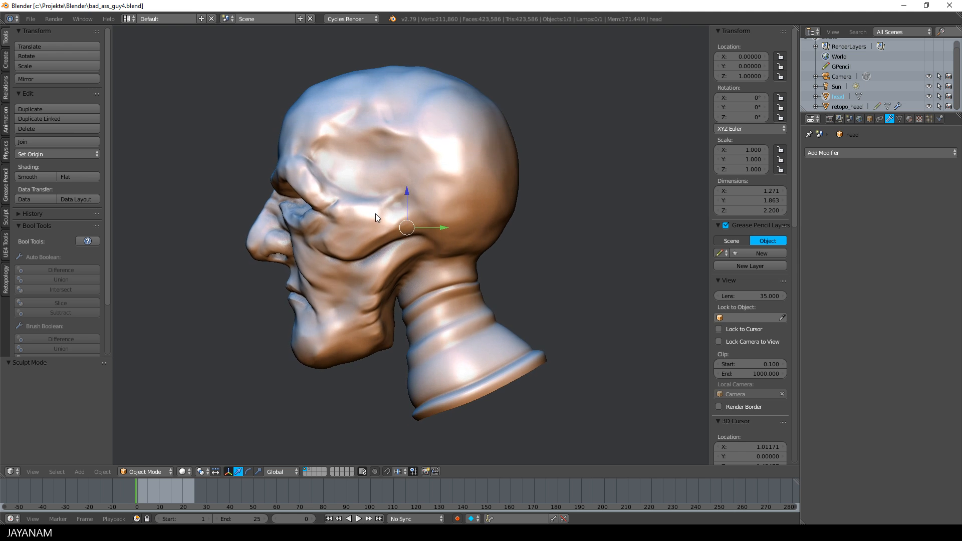
Search the add-ons in the user preferences for "reto" and examine the RetopoFlow add-on's details and settings.
middle_drag(516, 238, 490, 262)
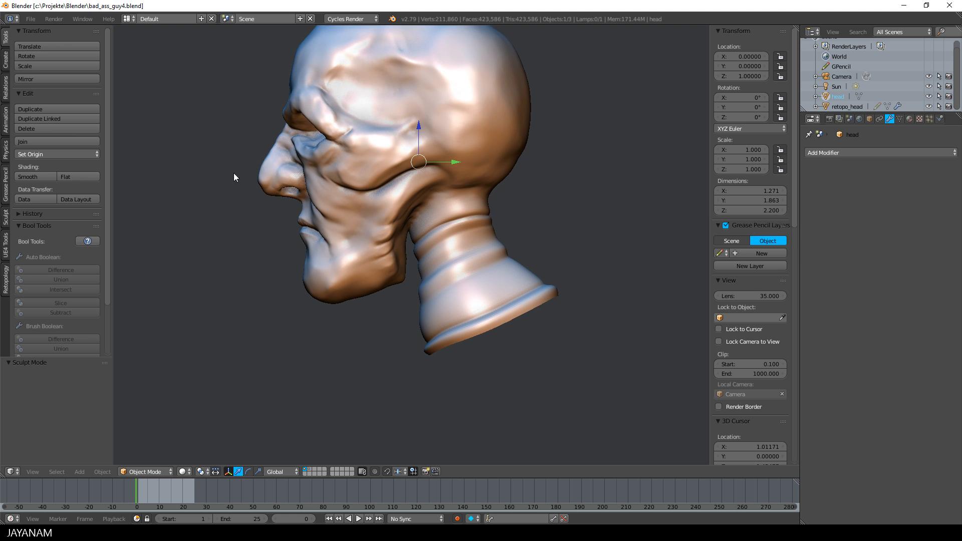
middle_drag(234, 178, 451, 260)
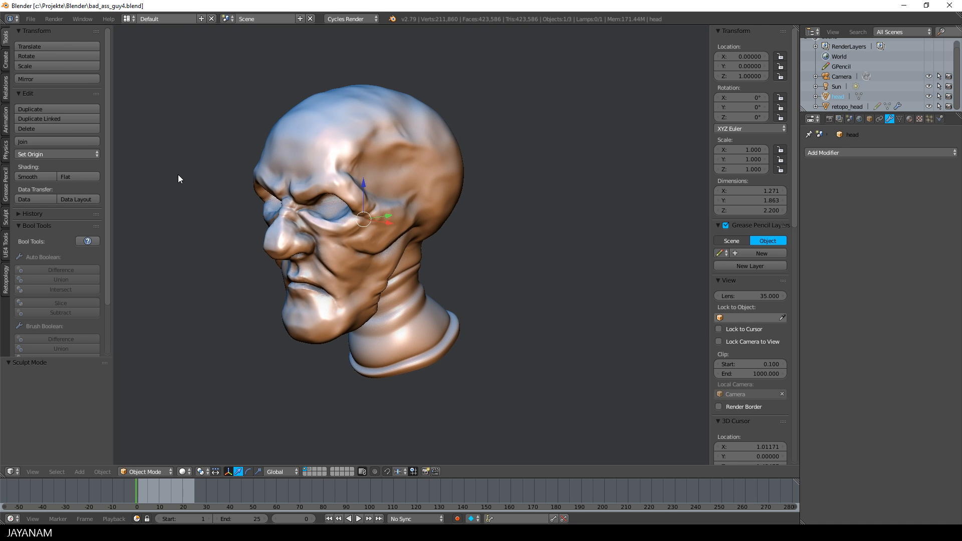
click(30, 19)
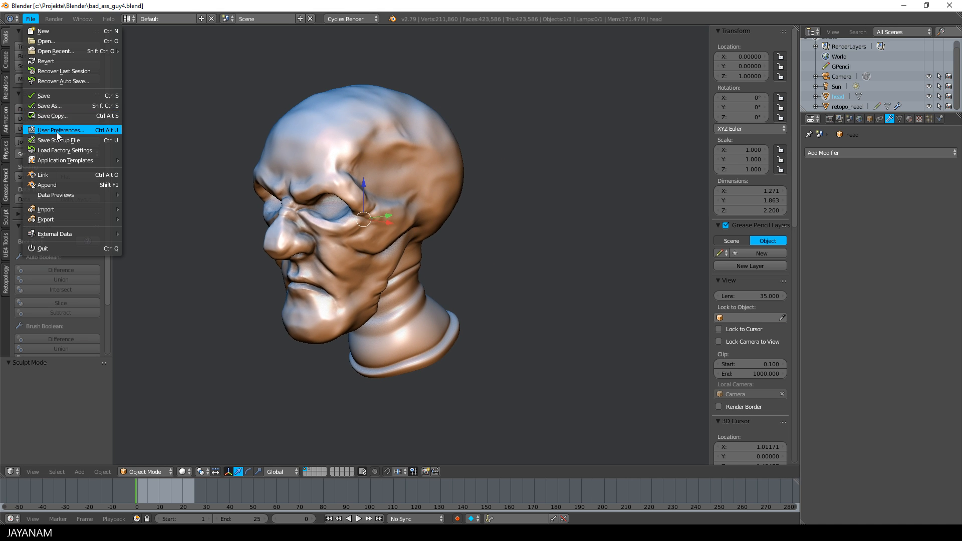
click(56, 131)
click(37, 53)
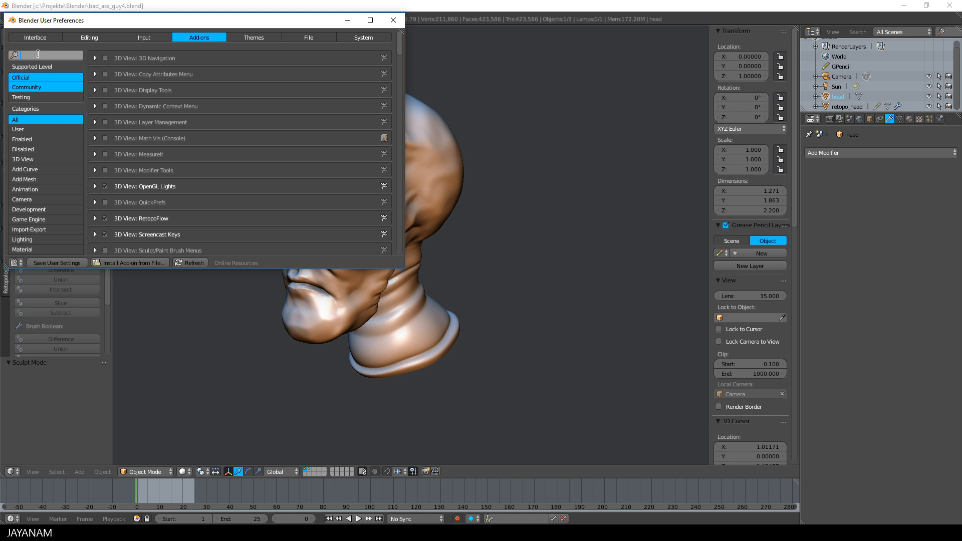
text(reto)
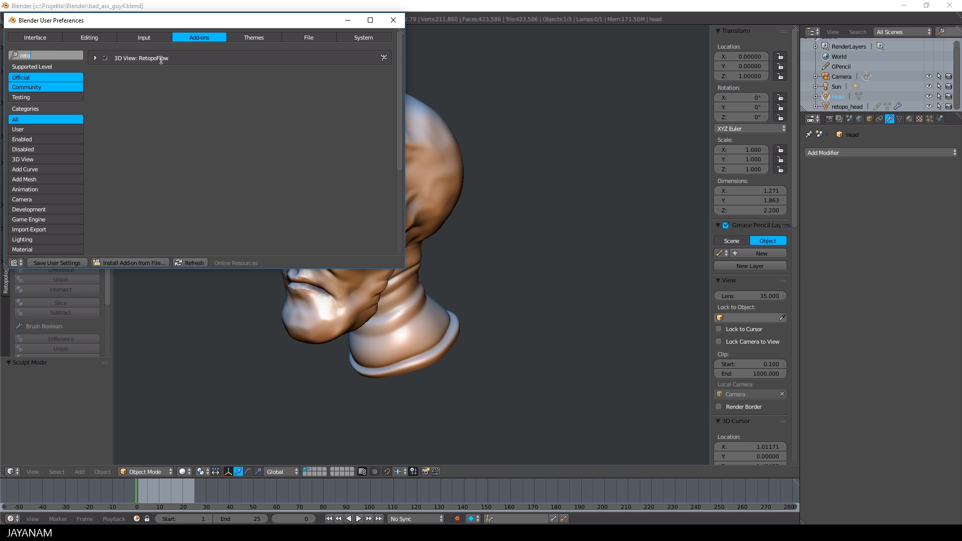
key(Return)
click(95, 58)
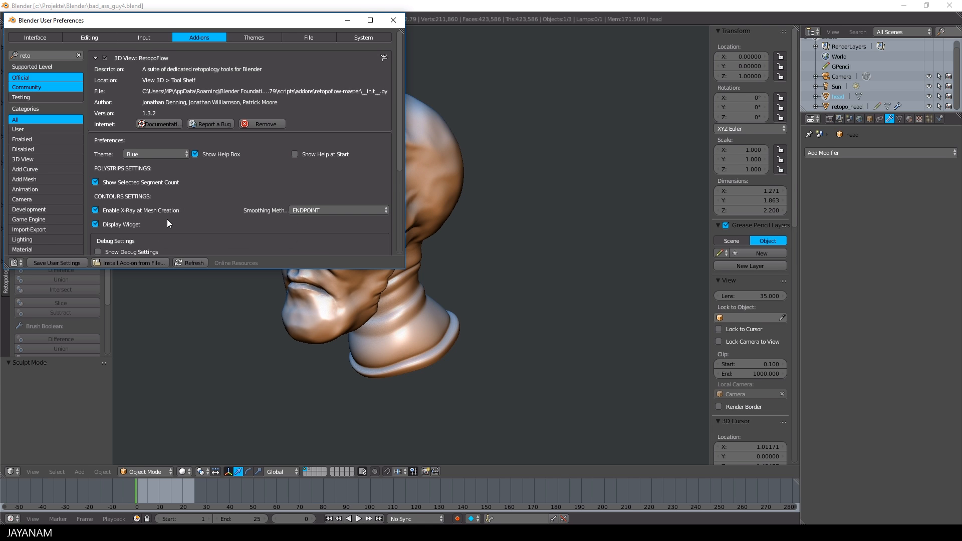
scroll(167, 218, down, 5)
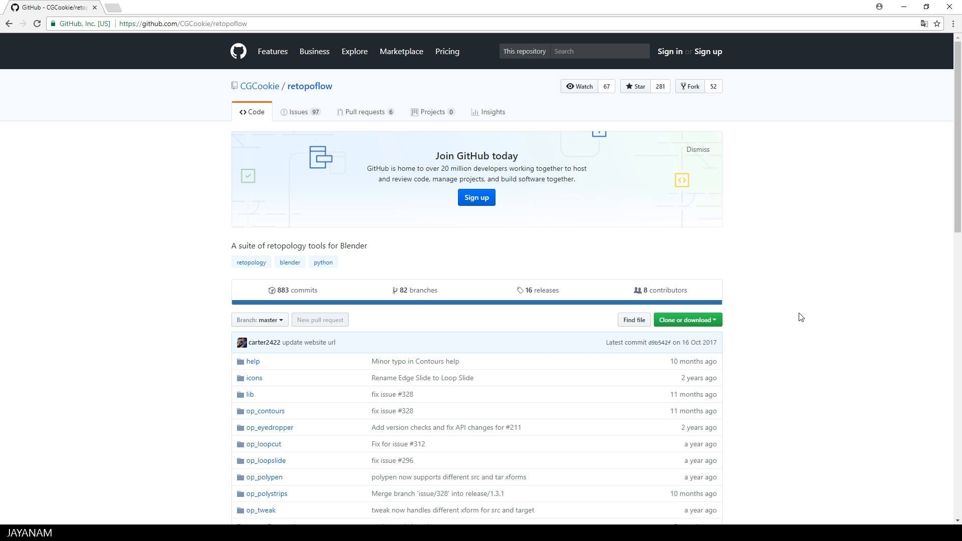
In the web browser, view the RetopoFlow GitHub repository's download options and read through its Blender Market product page.
click(697, 324)
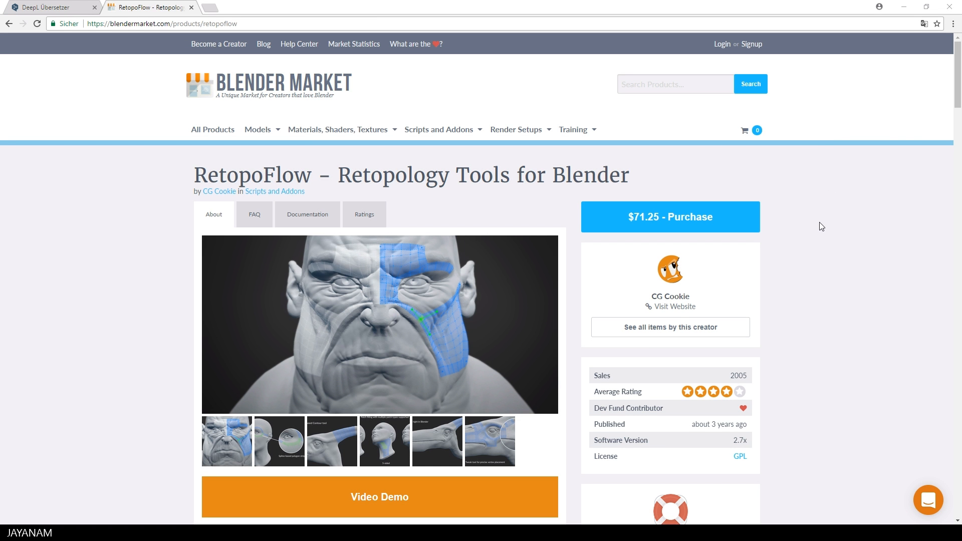
click(94, 8)
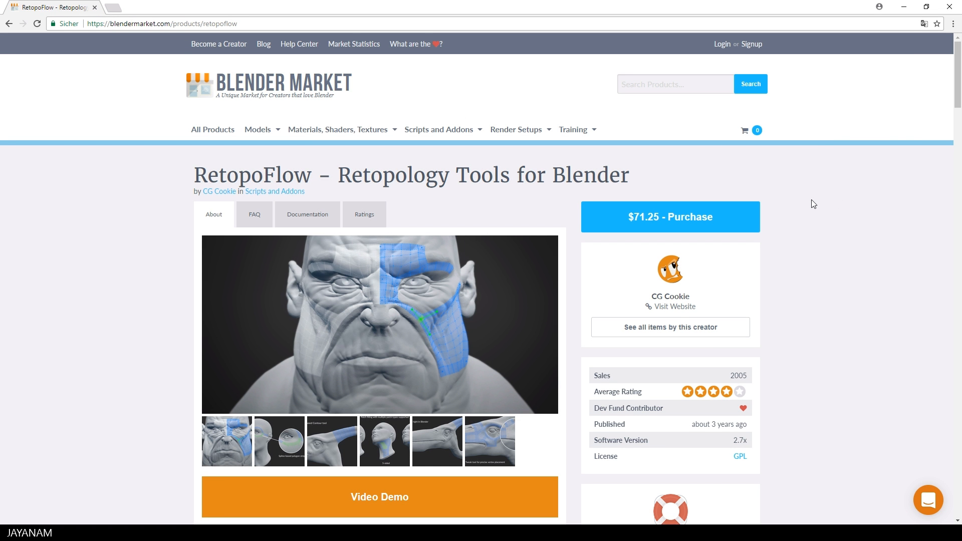
scroll(812, 201, down, 6)
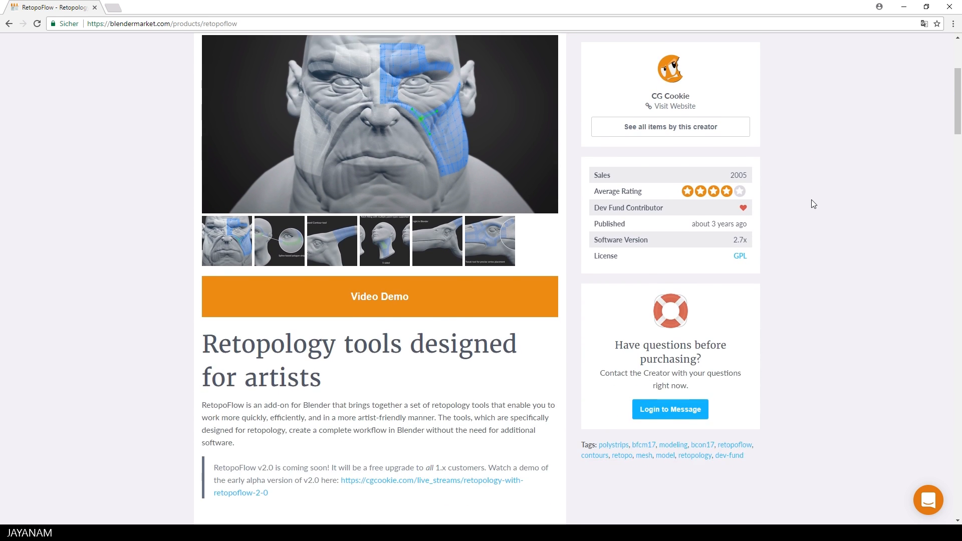
scroll(812, 201, down, 1)
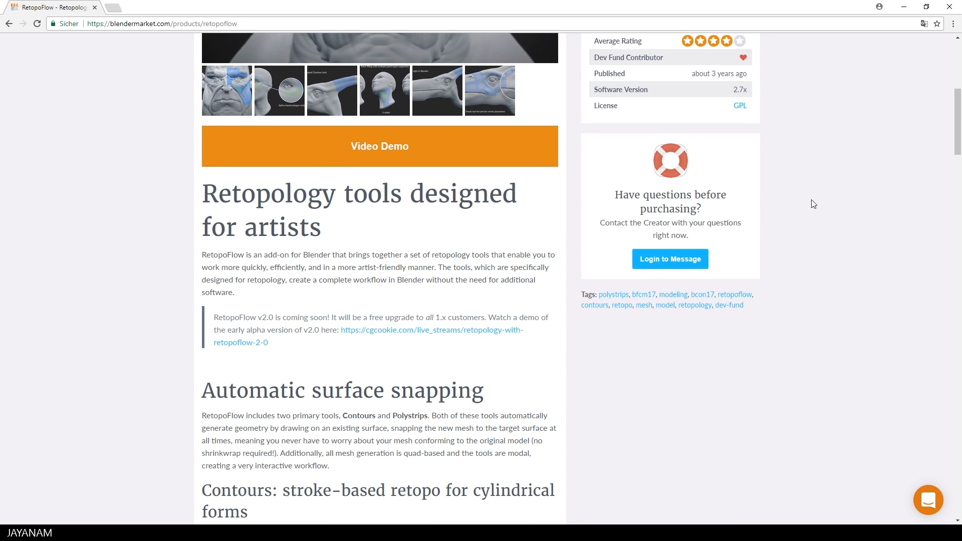
scroll(812, 201, down, 14)
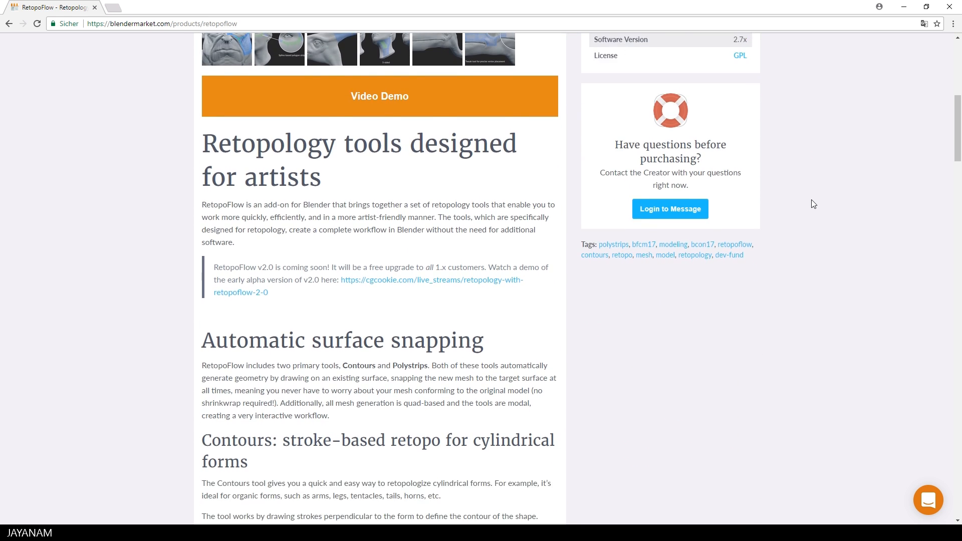
scroll(812, 204, down, 3)
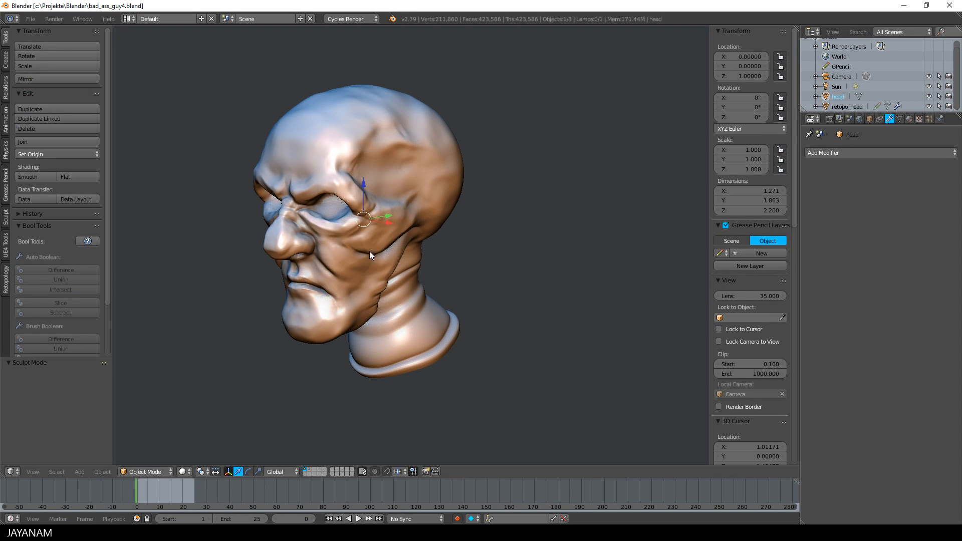
Back in Blender, set the sculpted head as the RetopoFlow source object by picking it in the viewport.
key(Tab)
click(307, 122)
click(6, 291)
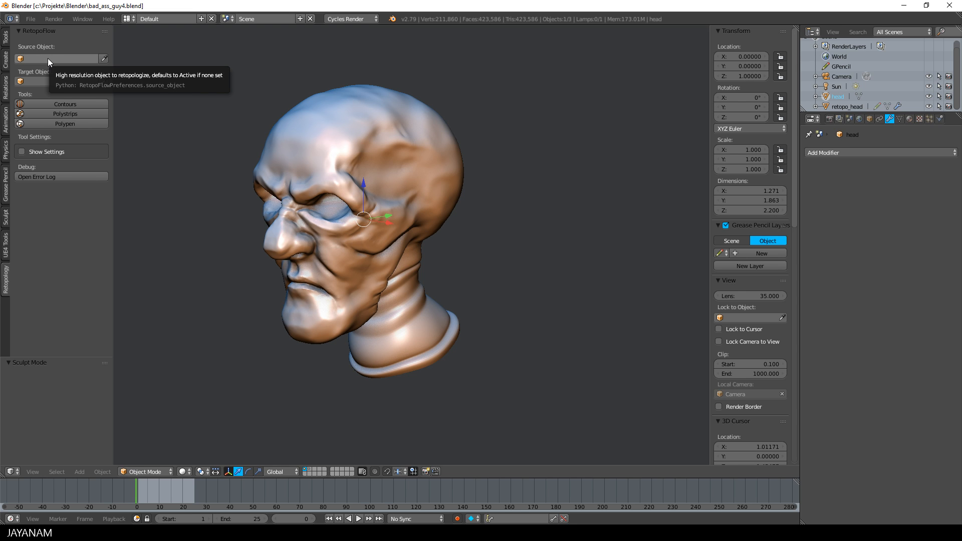
click(104, 58)
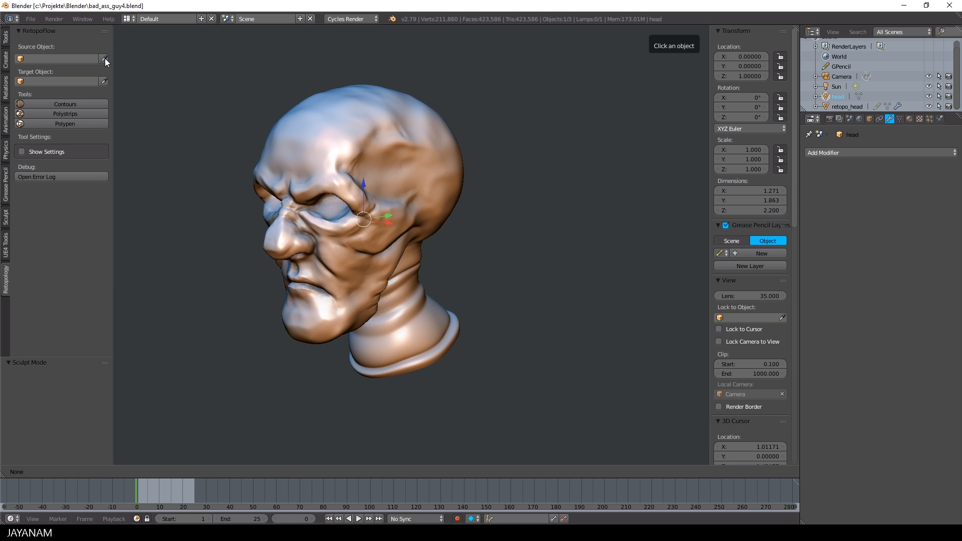
click(373, 126)
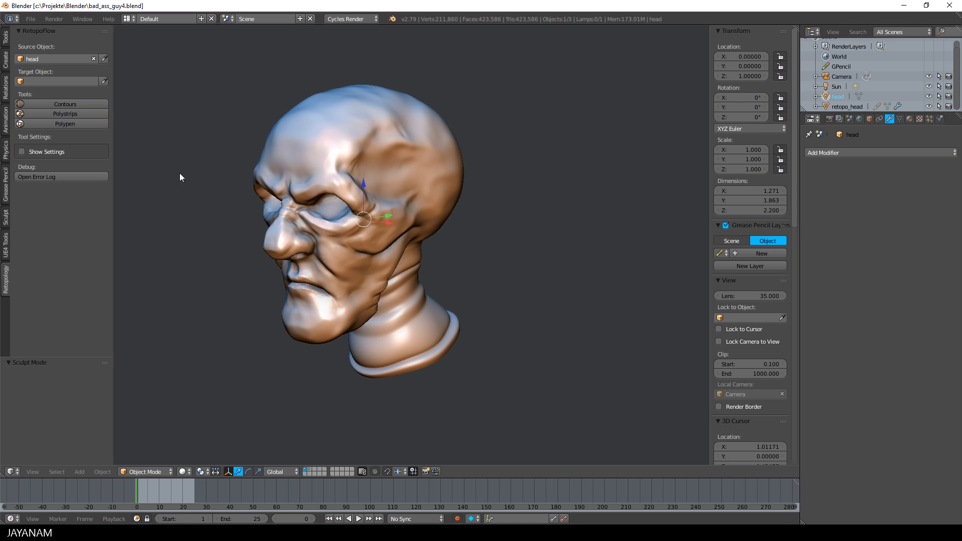
Start the Contours tool and draw a series of strokes across the neck, from above its base rim up towards the skull.
click(75, 104)
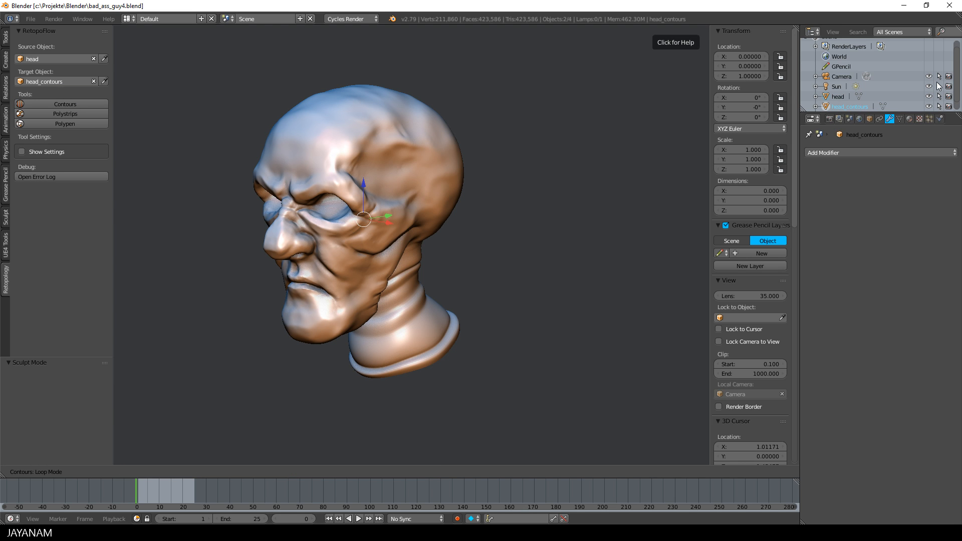
mouse_move(567, 220)
middle_down()
mouse_move(479, 216)
mouse_move(614, 226)
mouse_move(527, 239)
mouse_move(518, 220)
middle_up()
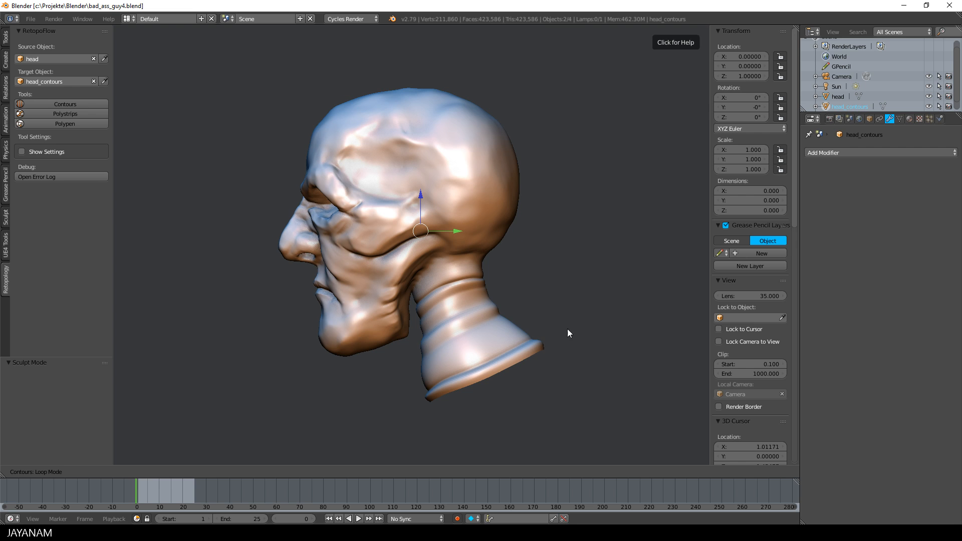
scroll(567, 329, up, 2)
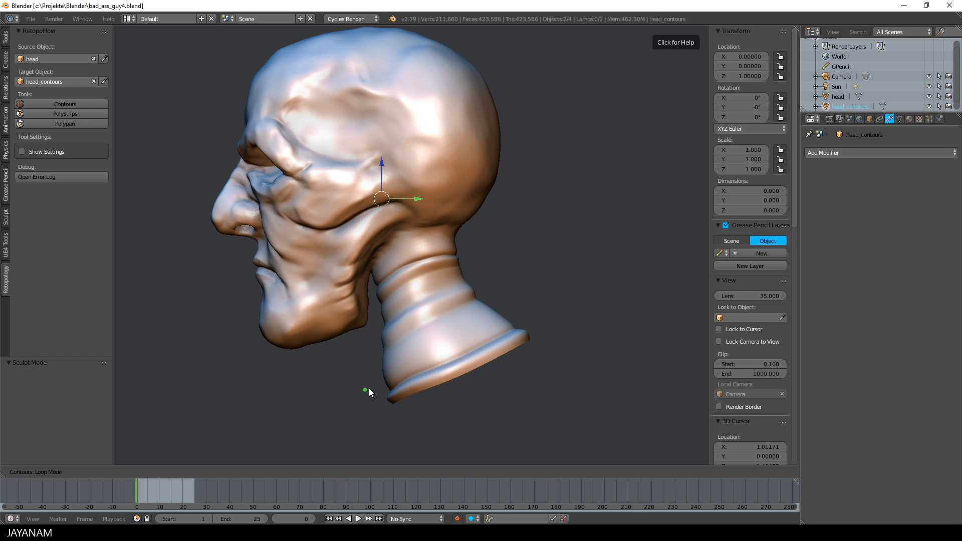
drag(540, 310, 547, 305)
drag(364, 372, 479, 263)
drag(374, 297, 477, 253)
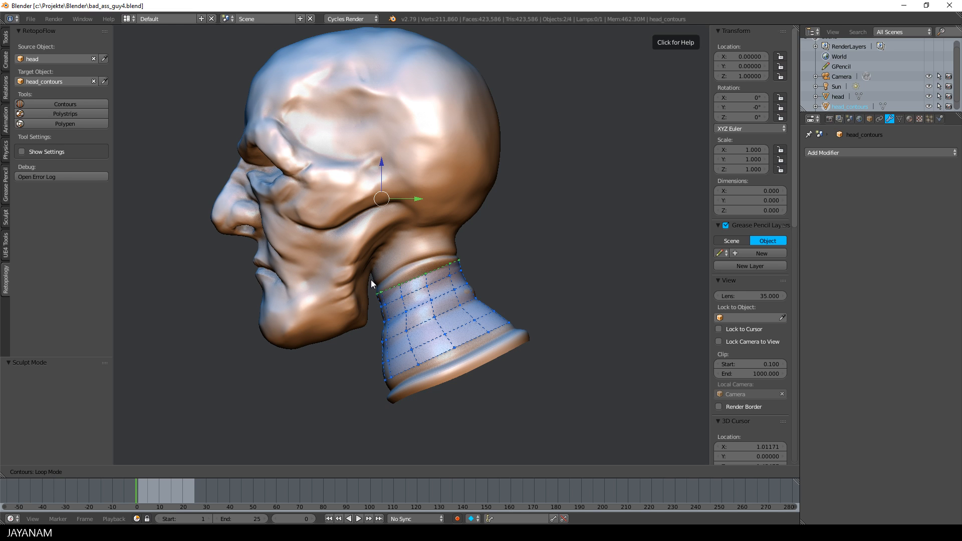
drag(371, 279, 477, 237)
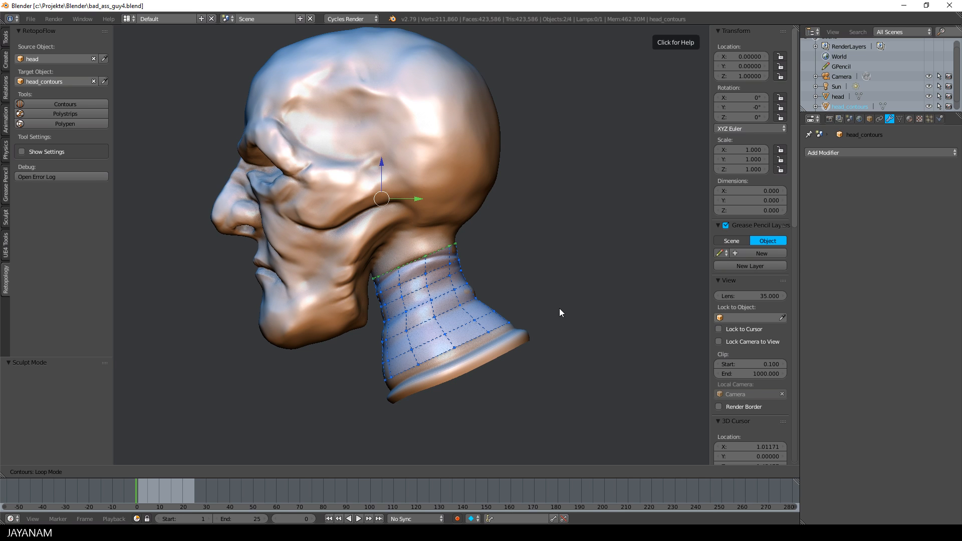
Read the Contours help for its drawing, transform and mesh generation commands, and hide it again.
mouse_move(517, 283)
middle_down()
mouse_move(642, 279)
mouse_move(545, 278)
mouse_move(511, 289)
mouse_move(522, 289)
middle_up()
scroll(568, 289, up, 1)
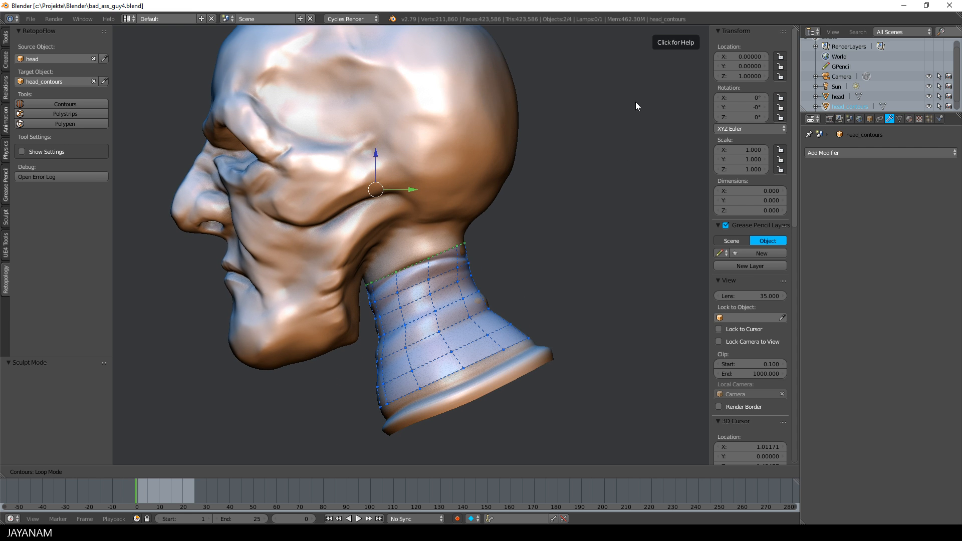
click(669, 42)
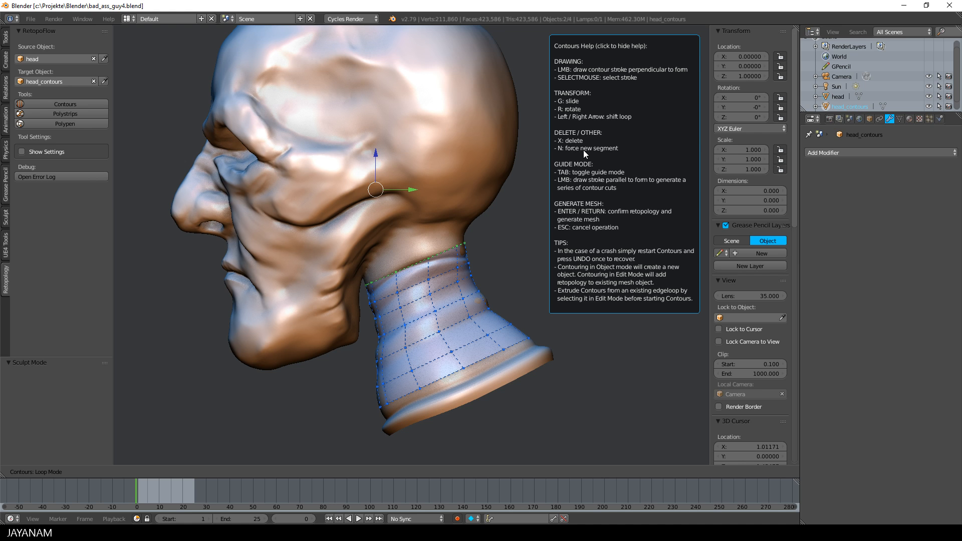
click(624, 46)
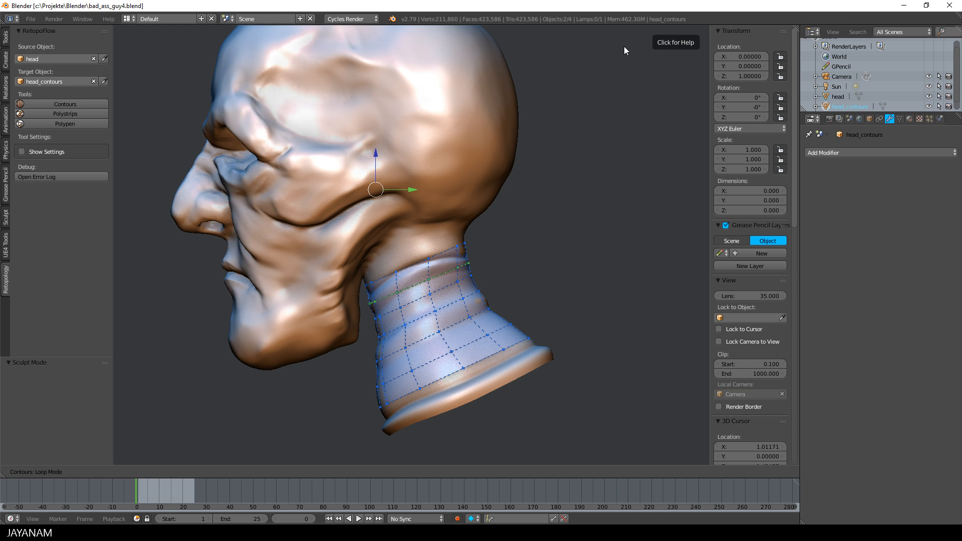
Select individual contour loops on the neck and adjust the rotation of a loop around its middle.
right_click(414, 292)
click(414, 286)
key(r)
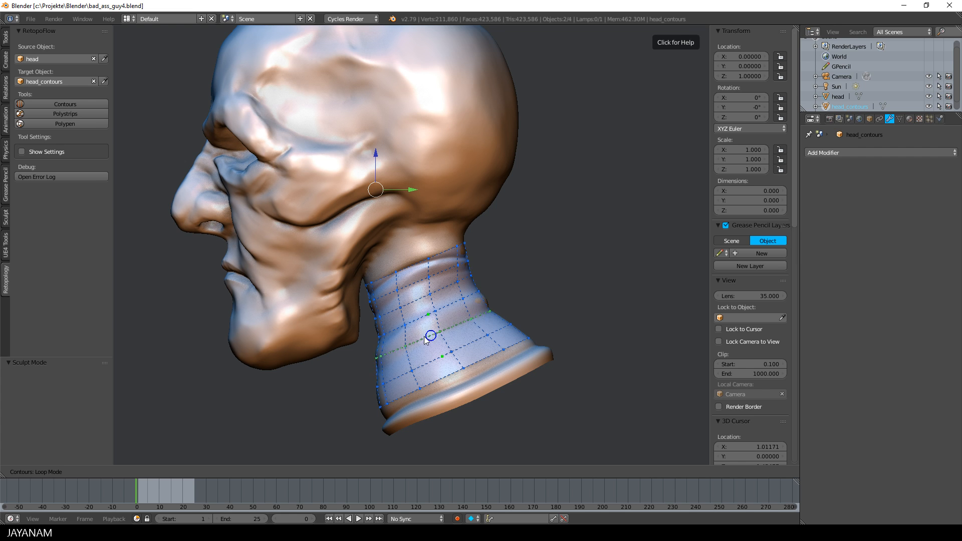
click(430, 337)
Generate the retopology mesh from the neck contours and show the new object's display properties.
key(Tab)
middle_drag(515, 280, 482, 344)
key(KP_Decimal)
scroll(492, 303, up, 4)
scroll(558, 306, down, 1)
click(870, 119)
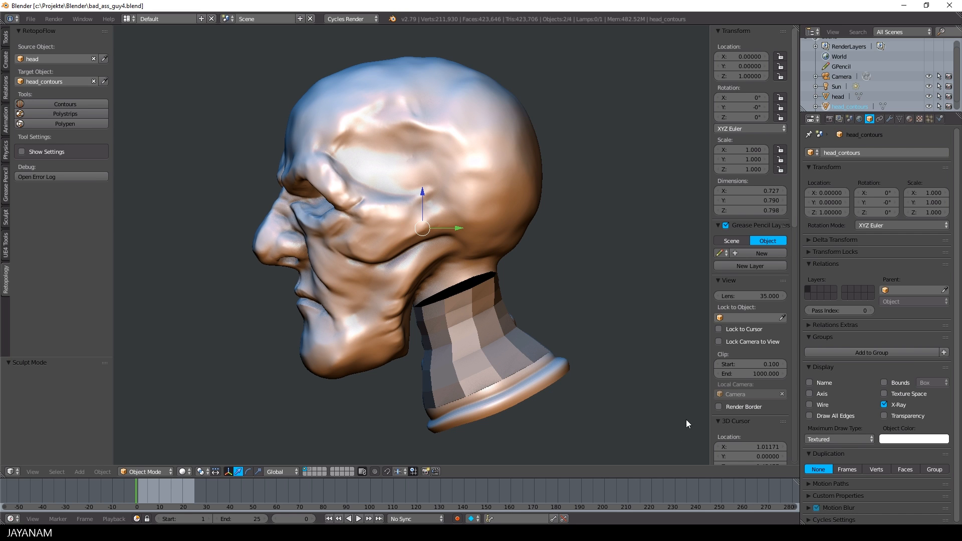
Enter Edit Mode on the neck mesh, disable Only Render and enable Hidden Wire to check its edge loops over the sculpt.
key(Tab)
click(630, 248)
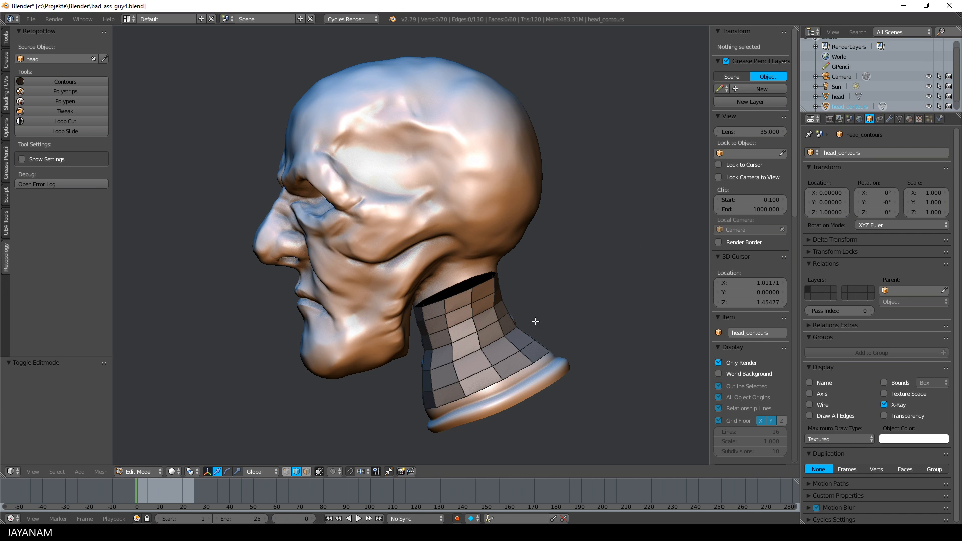
click(737, 363)
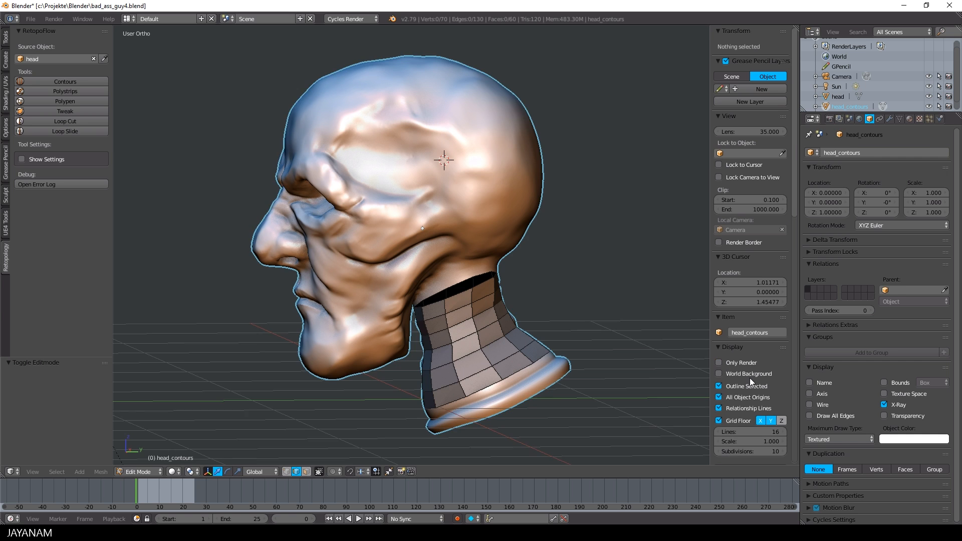
key(KP_3)
scroll(746, 396, down, 5)
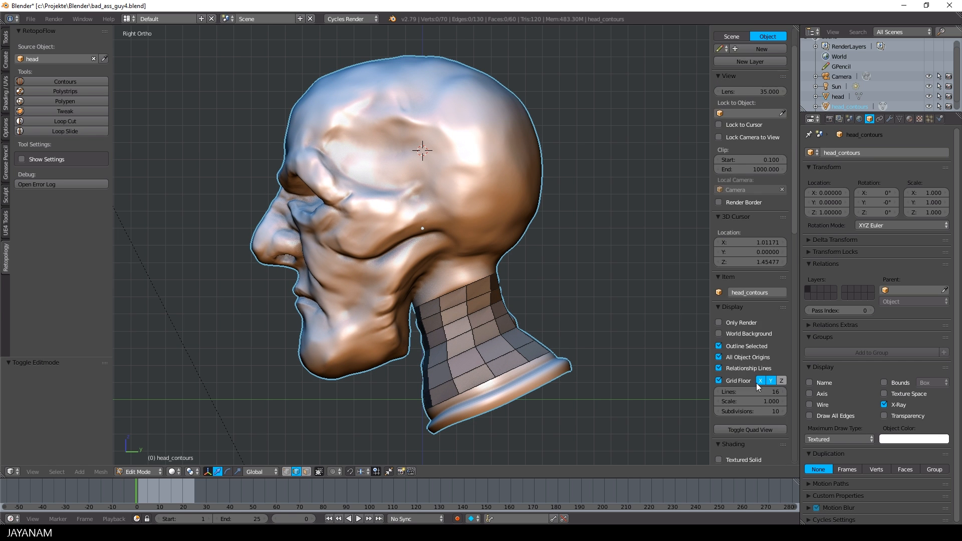
click(719, 433)
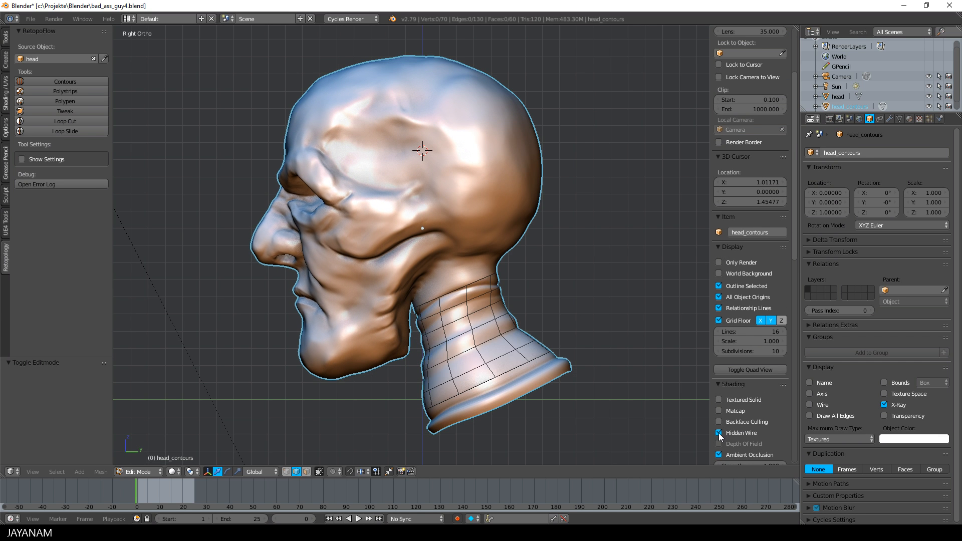
mouse_move(561, 308)
middle_down()
mouse_move(581, 312)
mouse_move(579, 326)
mouse_move(499, 326)
middle_up()
key(KP_3)
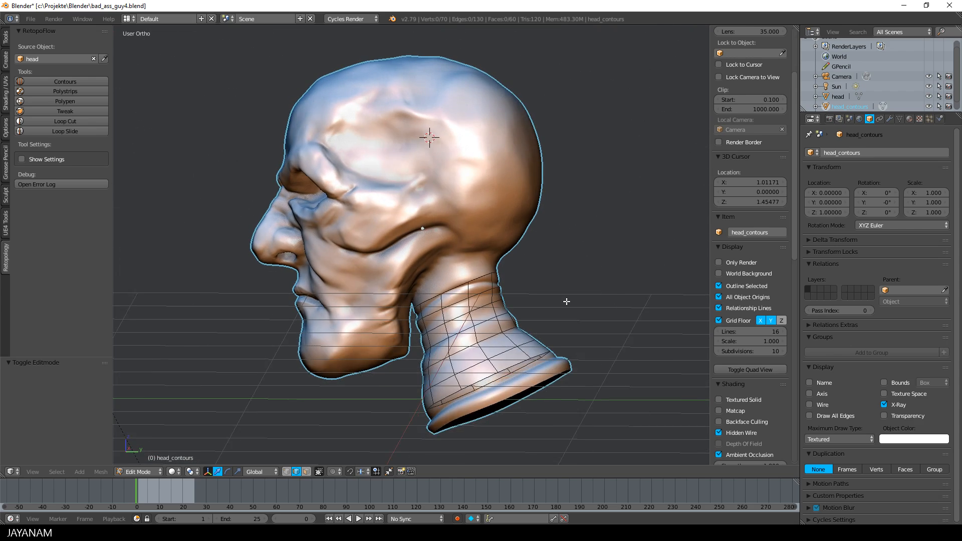
scroll(504, 319, up, 2)
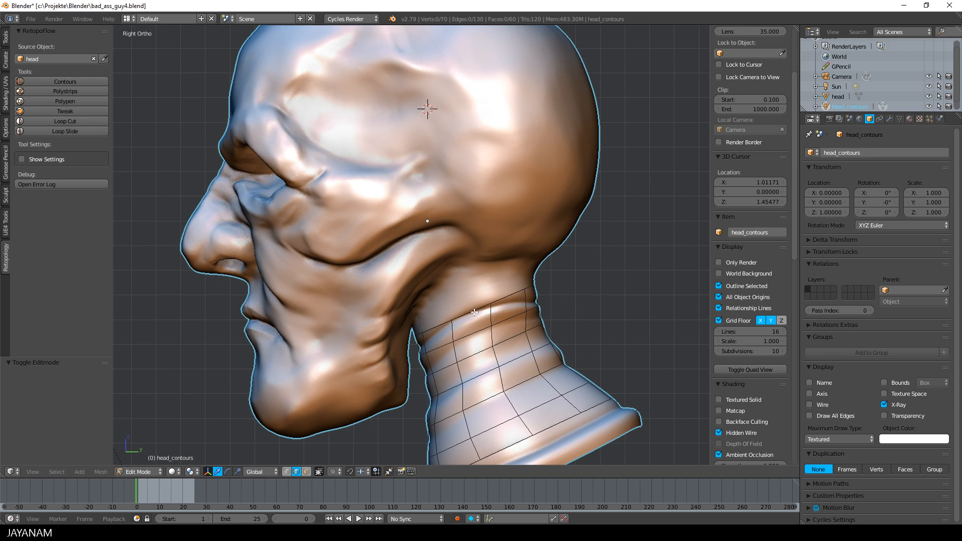
scroll(474, 311, down, 2)
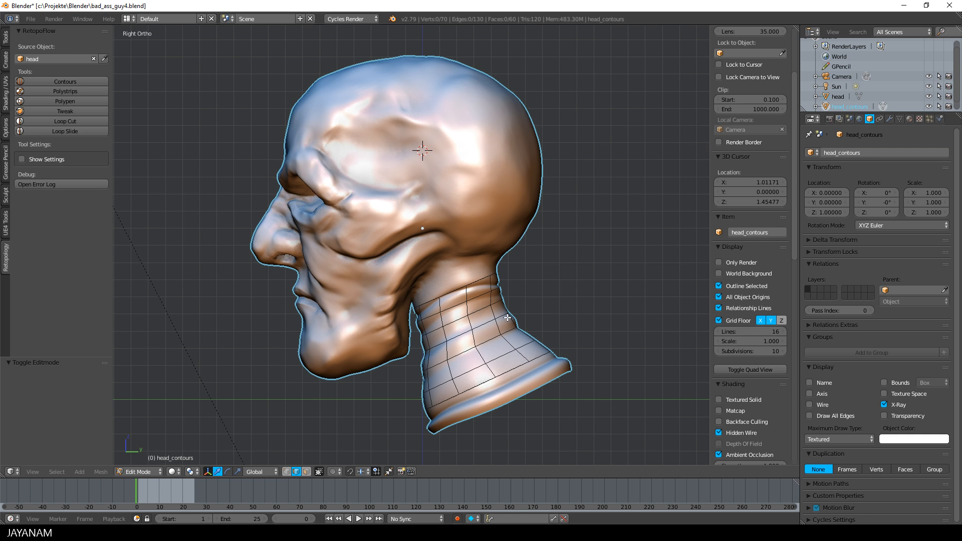
Start Polystrips on the head in front view and draw a mirrored strip under the eye, from nose bridge to outer corner.
key(KP_1)
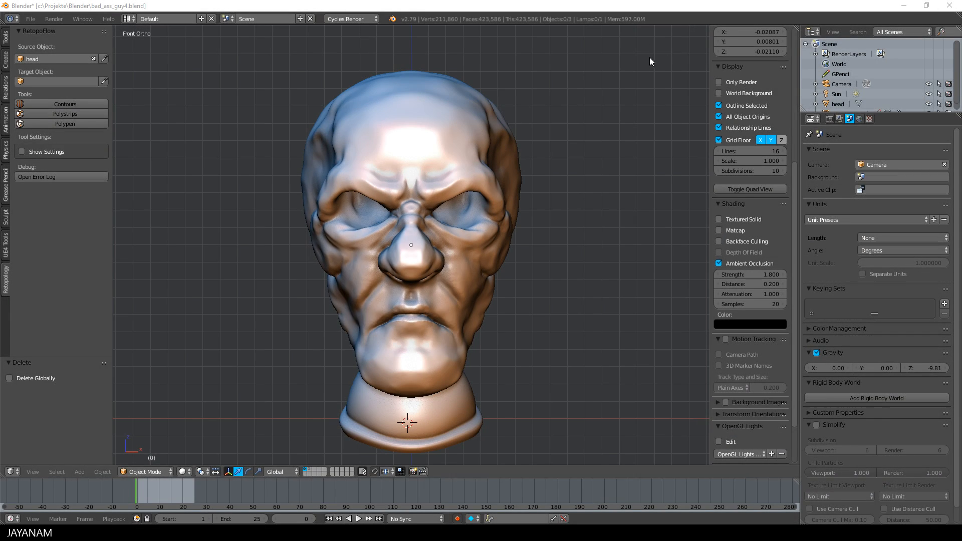
click(66, 114)
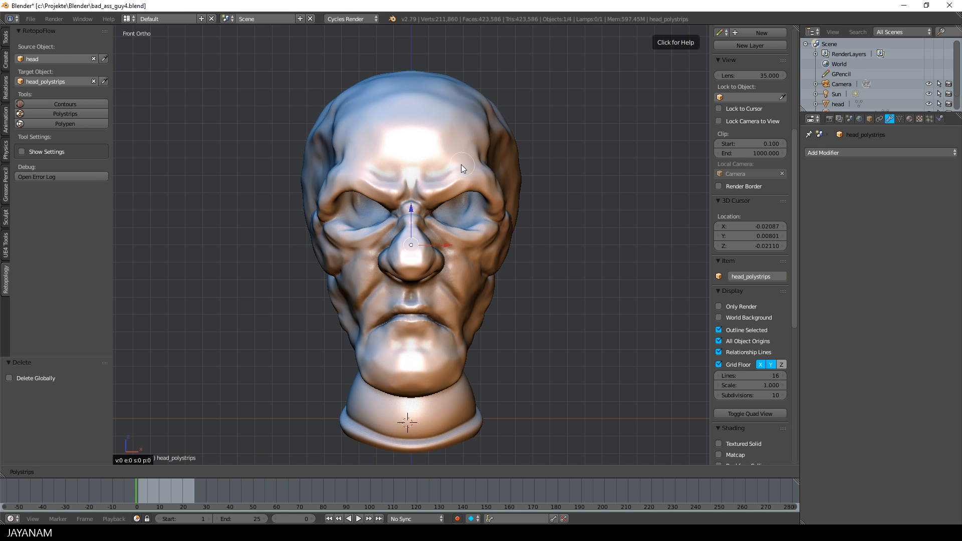
scroll(457, 164, up, 4)
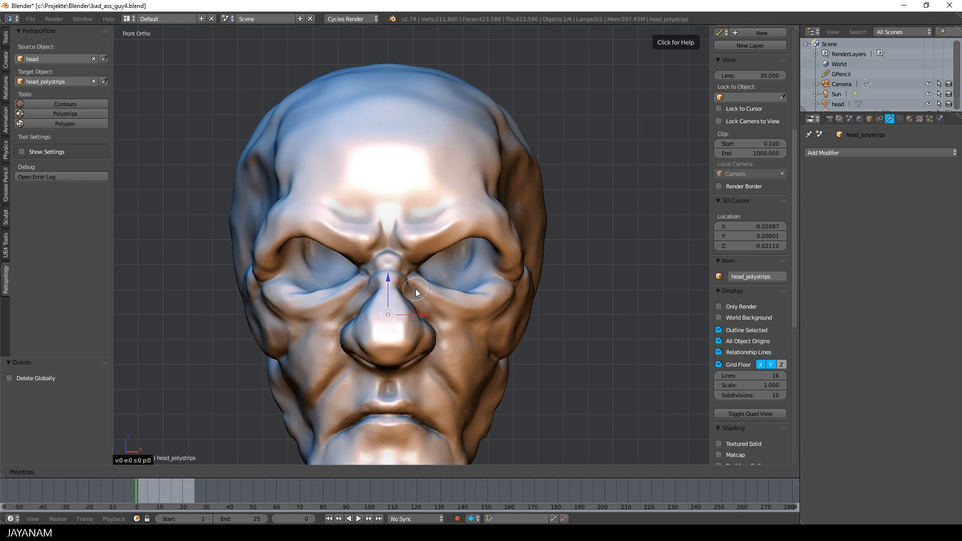
drag(466, 313, 498, 313)
scroll(568, 225, up, 3)
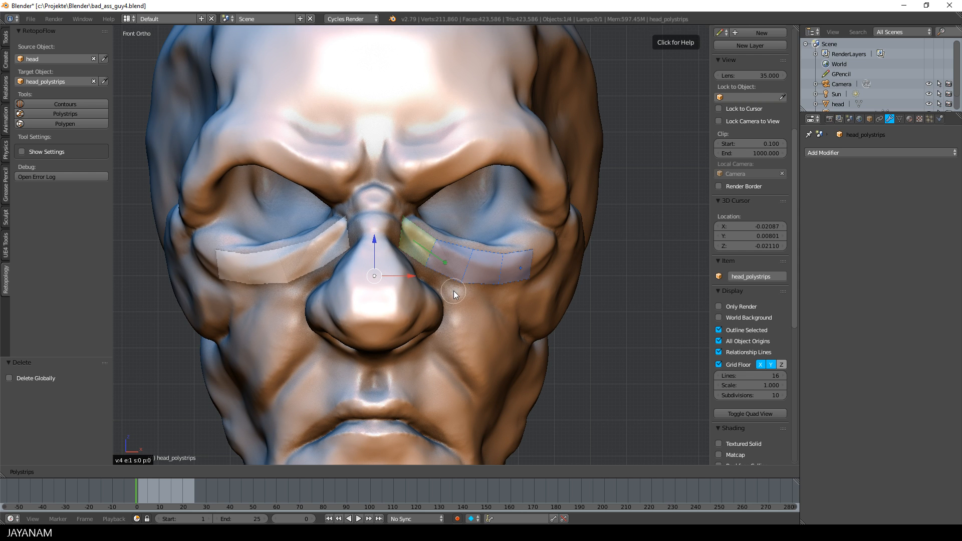
Scale the inner end of the under-eye strip down, and scale and rotate its outer end to follow the socket.
key(s)
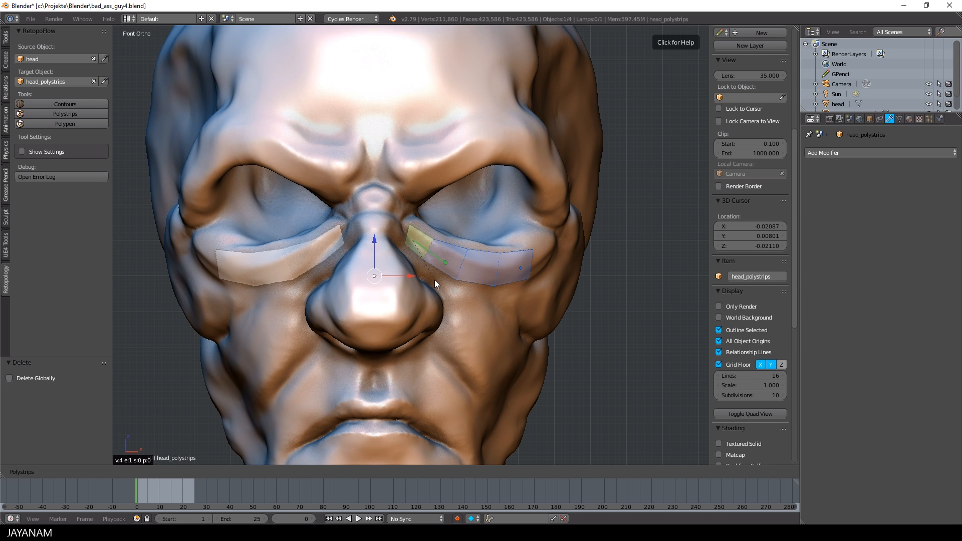
click(435, 280)
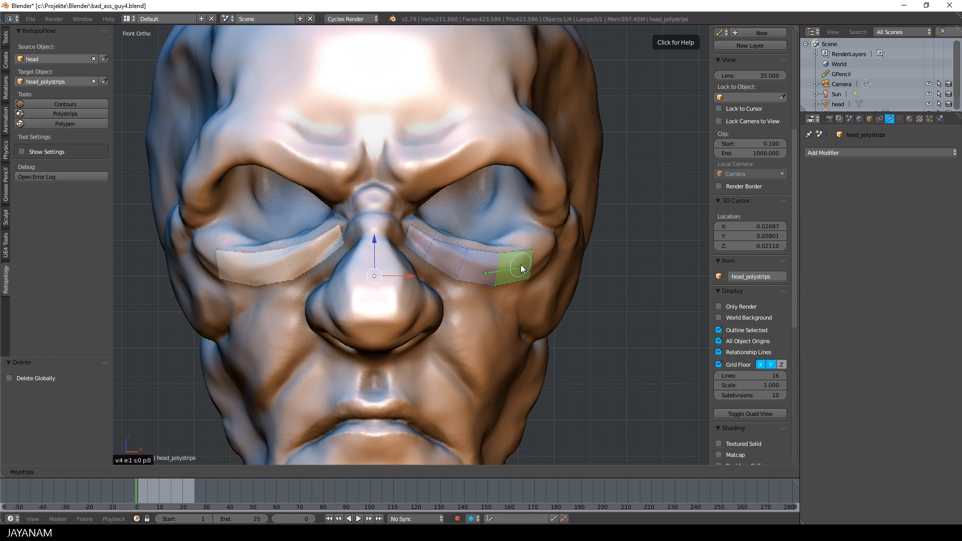
key(s)
click(570, 272)
key(r)
click(574, 270)
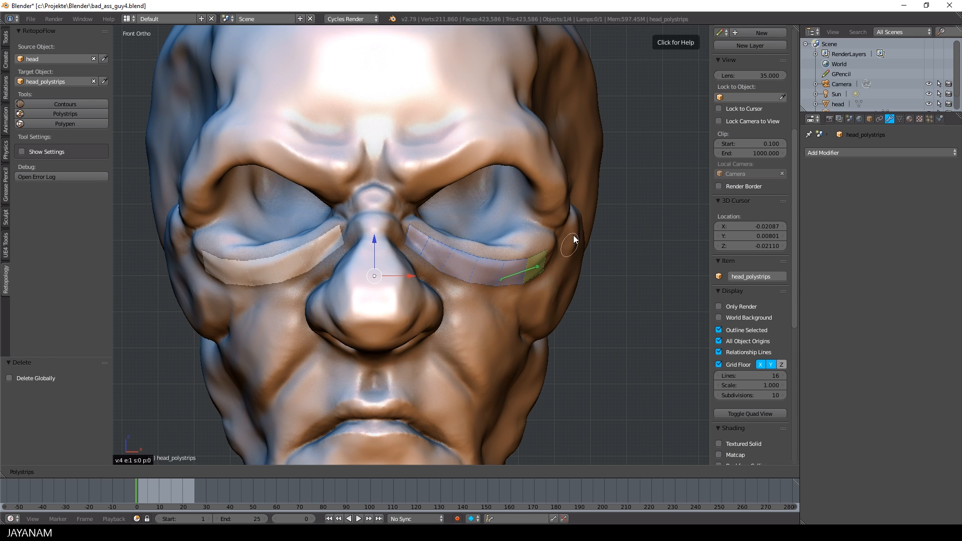
Draw a strip along the brow ridge and another above it on the forehead, and adjust the lower strip's curve handle.
drag(406, 184, 507, 143)
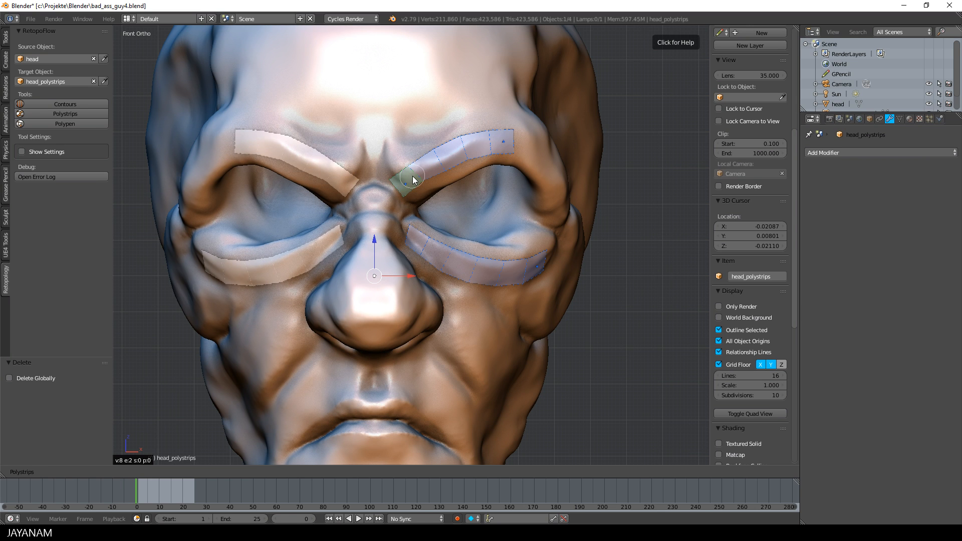
mouse_move(406, 186)
mouse_down()
mouse_move(382, 128)
mouse_move(491, 99)
mouse_up()
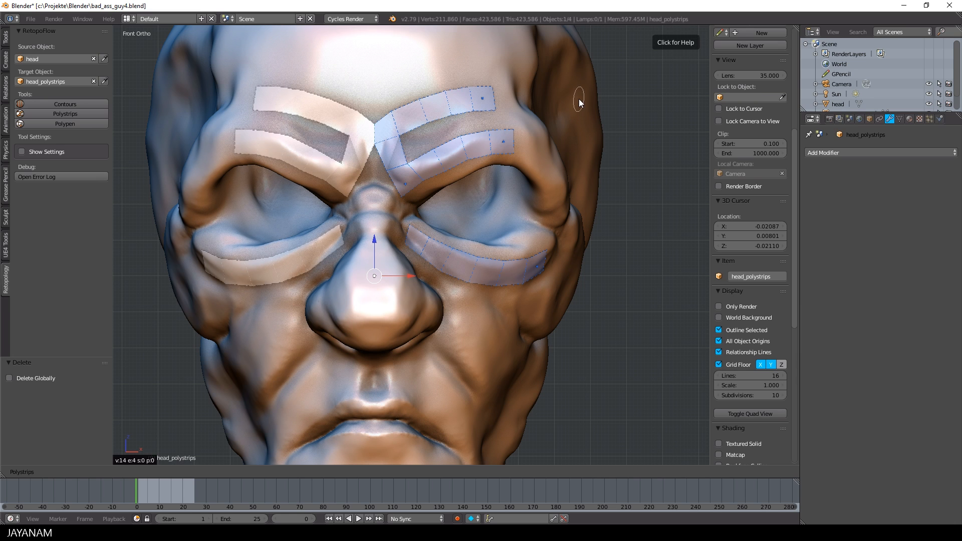
middle_drag(581, 119, 542, 131)
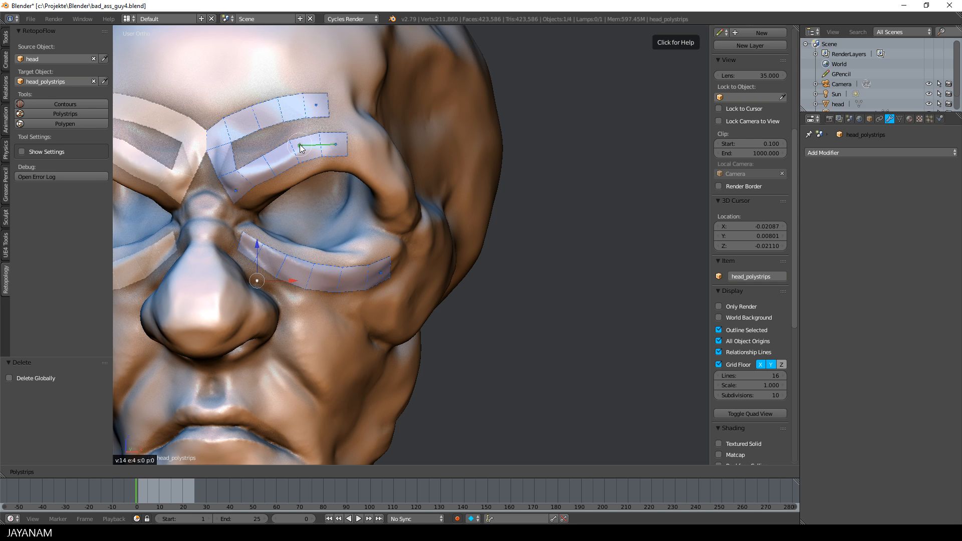
drag(300, 144, 296, 147)
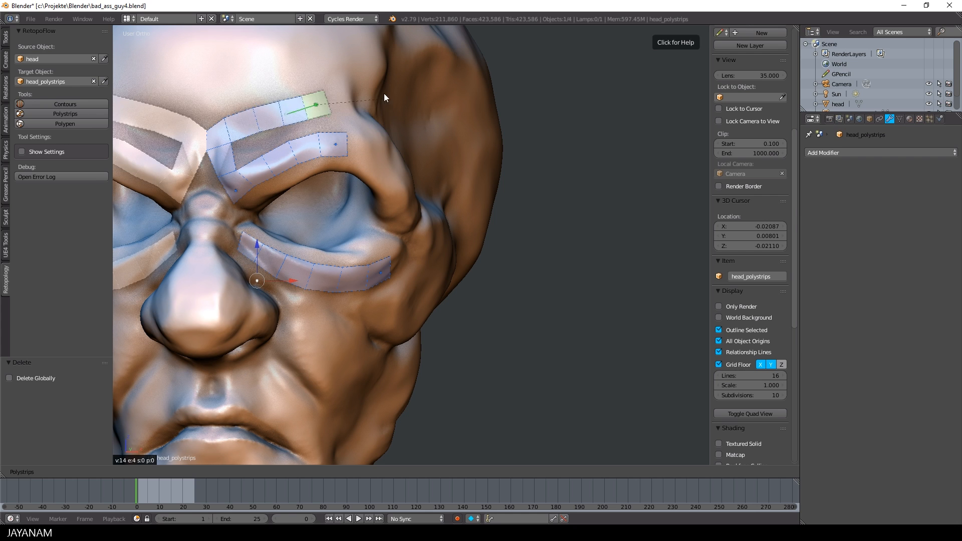
Move the outer end of the upper brow strip outward on the forehead.
click(368, 119)
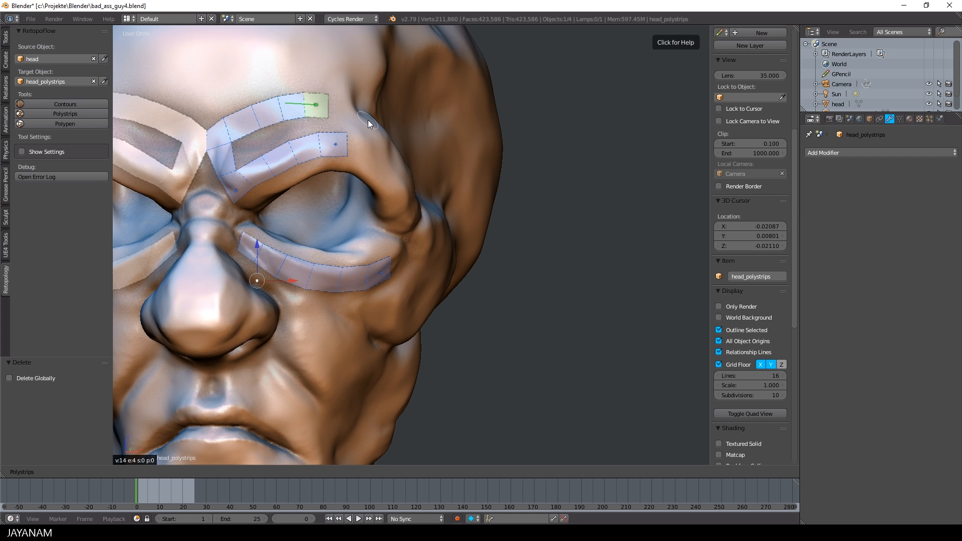
key(g)
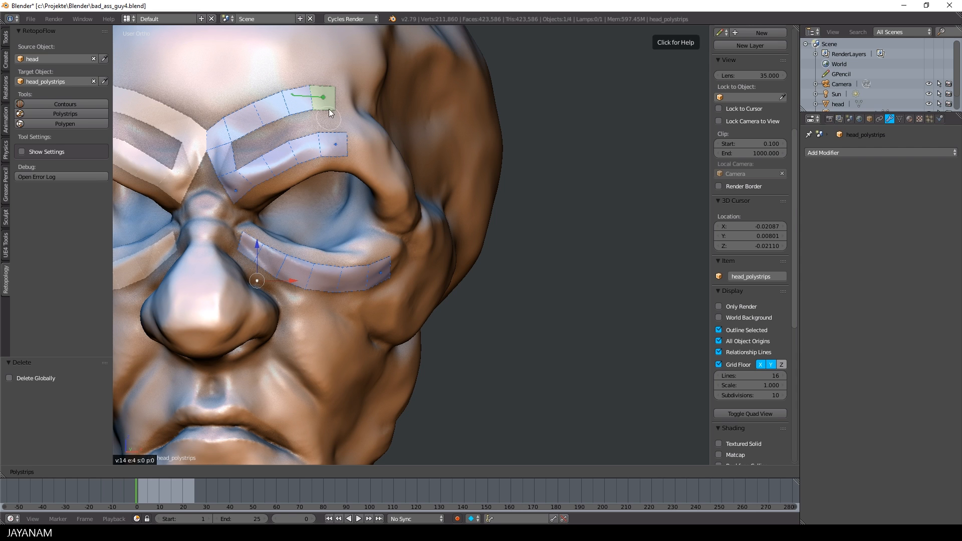
key(g)
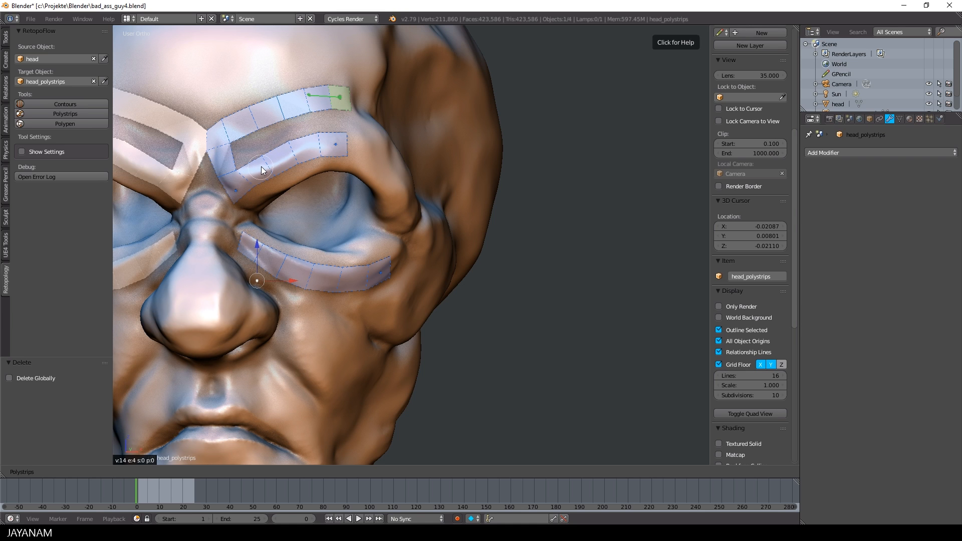
Reduce the upper brow strip's segments by one and fill the gap between the two selected brow strips.
click(268, 110)
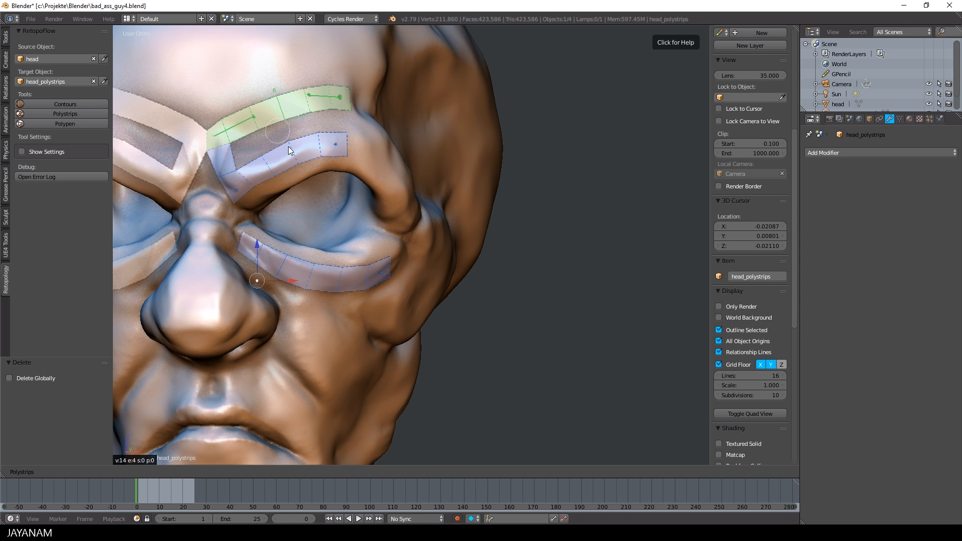
click(287, 162)
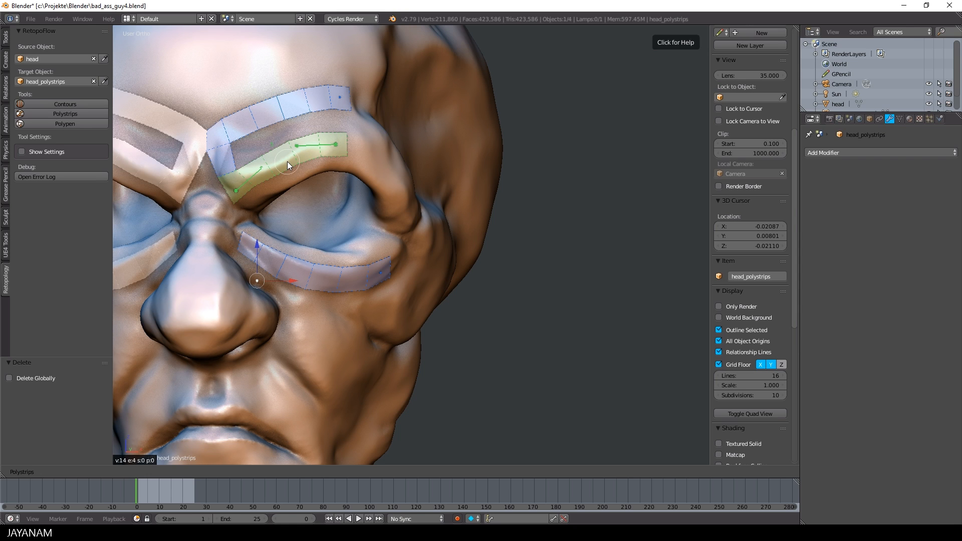
click(292, 106)
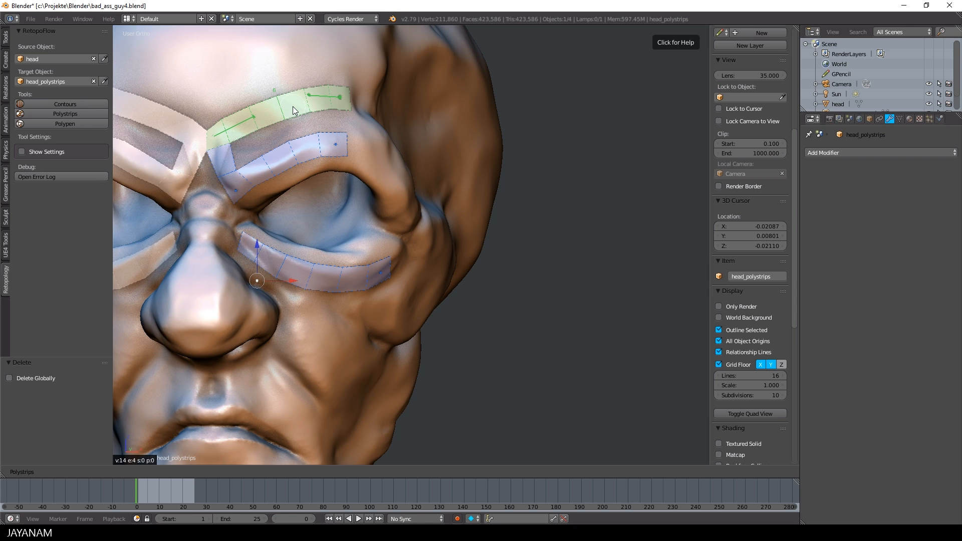
ctrl+scroll(292, 106, down, 1)
click(283, 159)
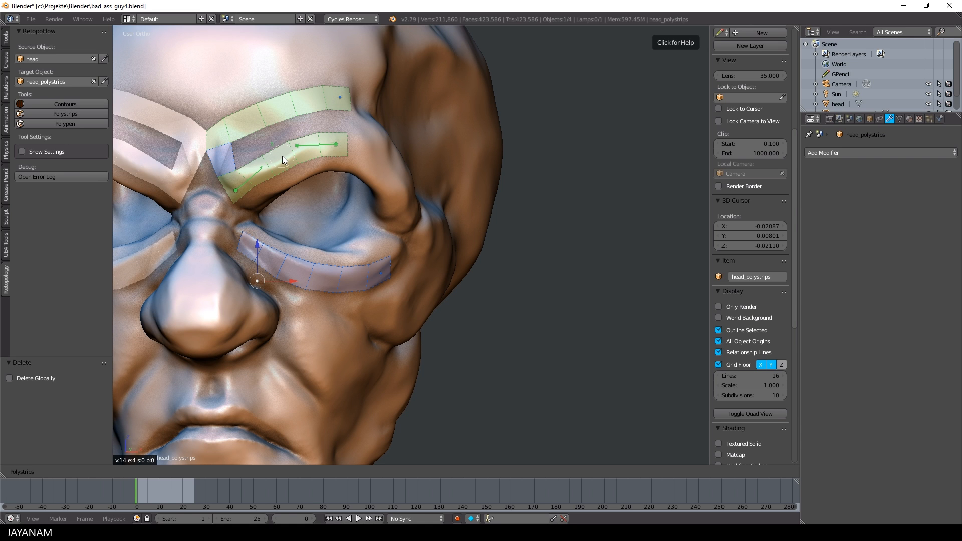
key(shift+f)
Generate the mesh from the eye and brow polystrips.
middle_drag(282, 155, 489, 179)
scroll(489, 180, down, 2)
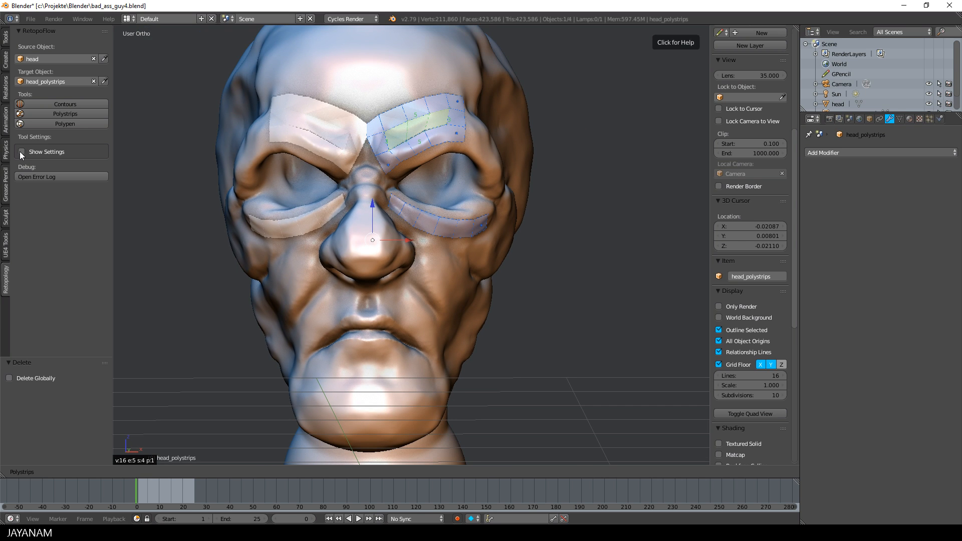
key(Tab)
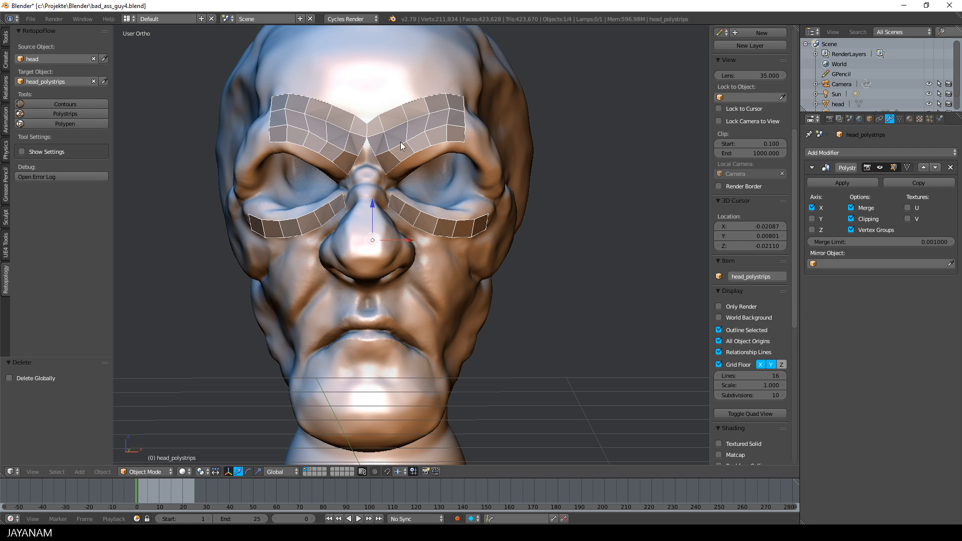
Show the RetopoFlow tool settings, check the Polystrips symmetry options, and hide the settings again.
click(21, 152)
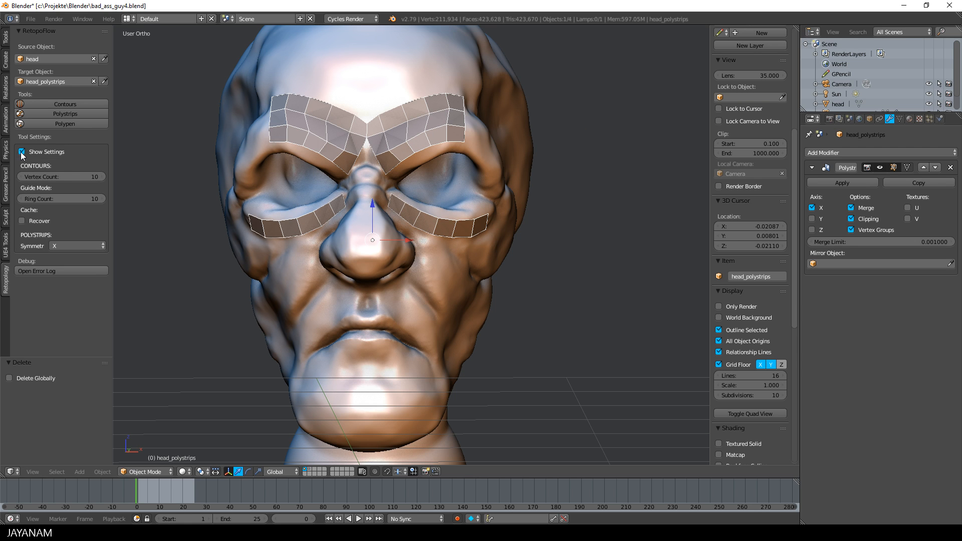
click(70, 249)
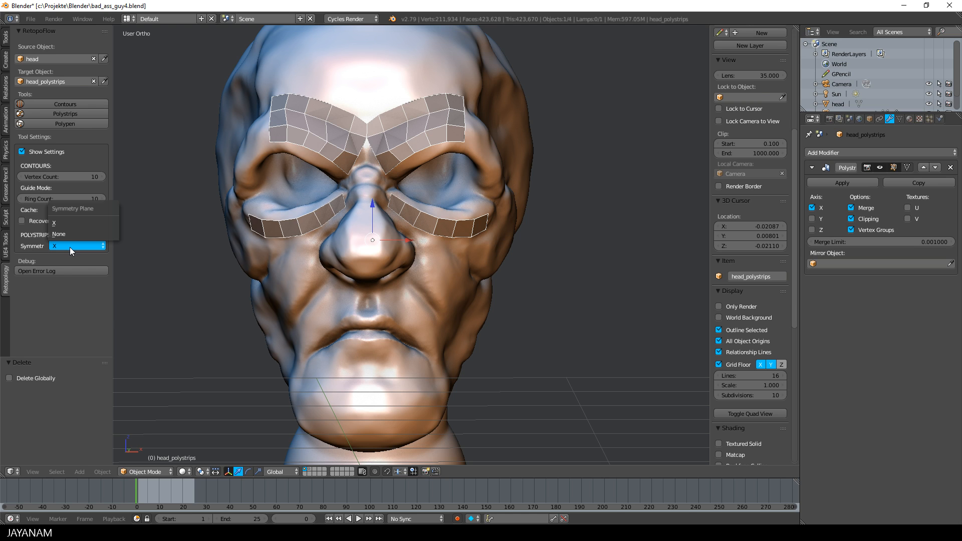
click(70, 247)
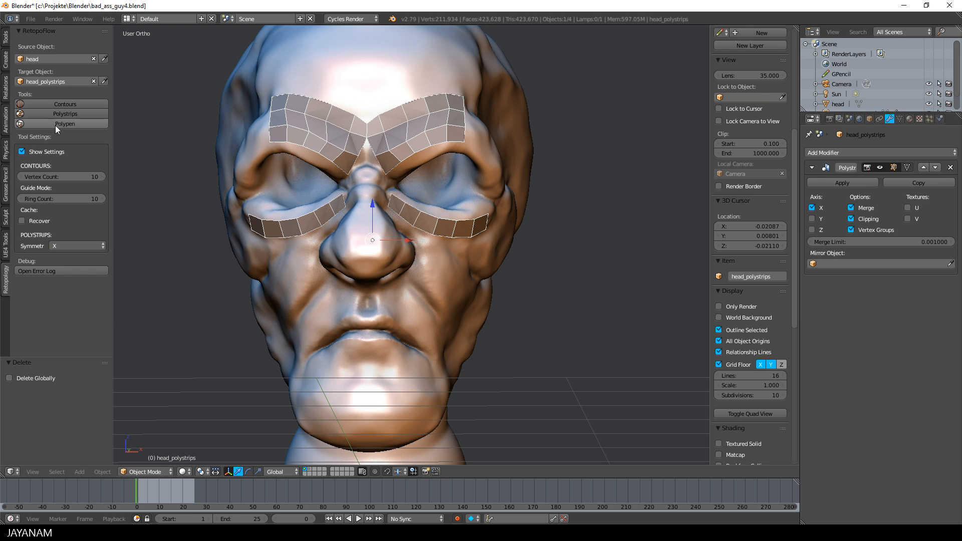
click(22, 149)
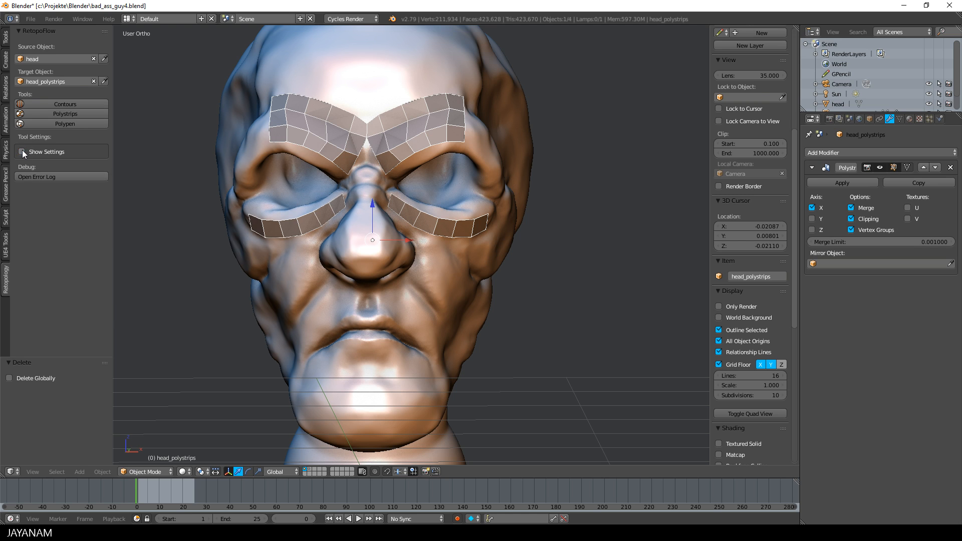
Start Polypen on the polystrips mesh and reposition vertices at the outer end of the brow patch.
click(78, 124)
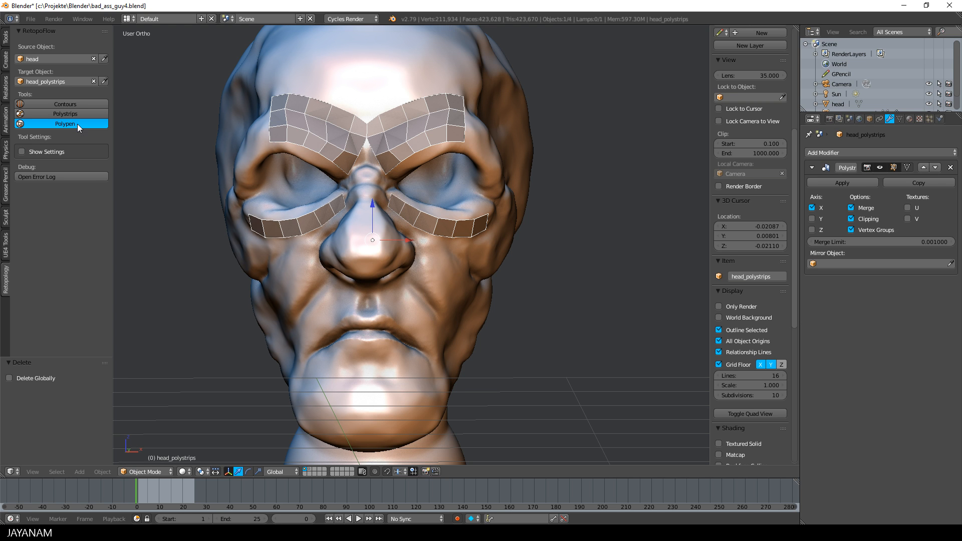
shift+middle_drag(499, 161, 501, 188)
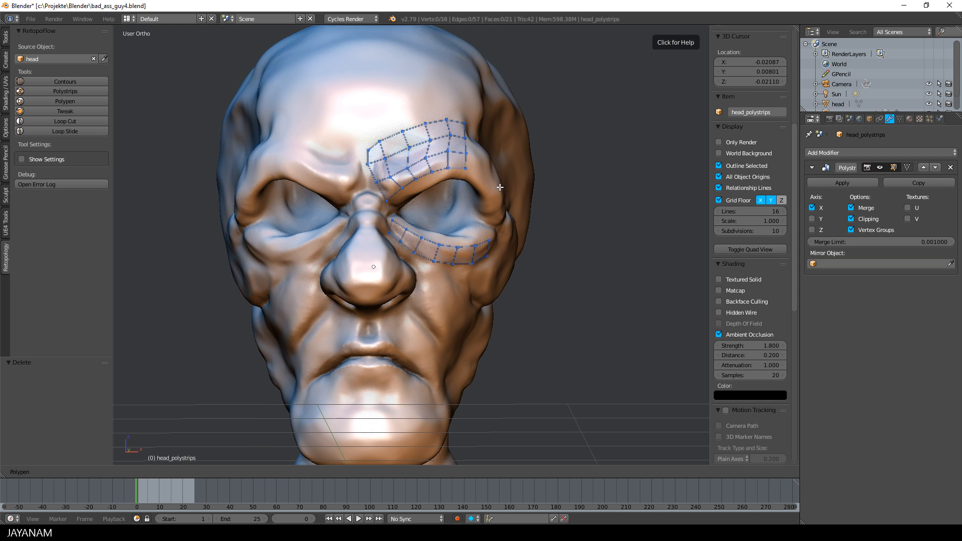
scroll(500, 188, up, 2)
drag(407, 135, 495, 92)
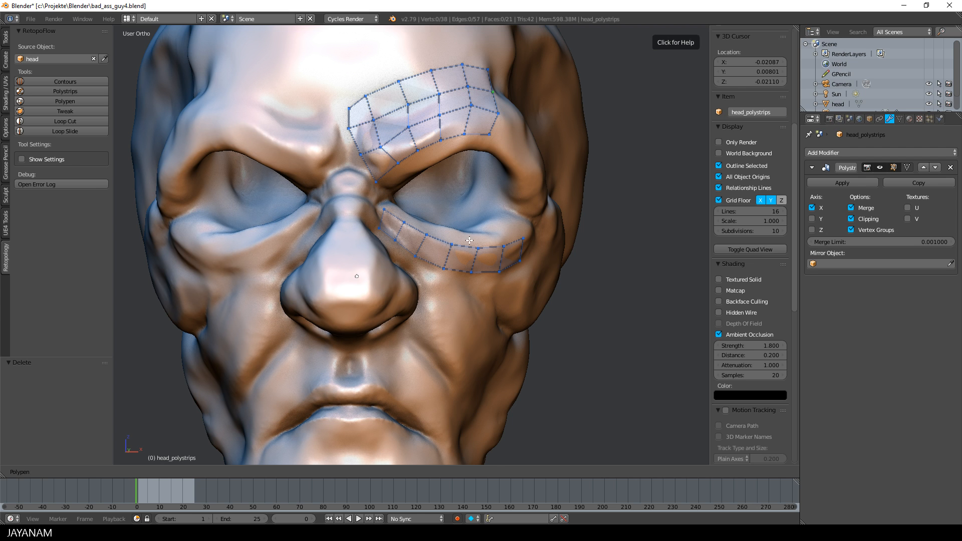
Add a row of three quads beneath the outer part of the under-eye strip.
scroll(469, 222, up, 1)
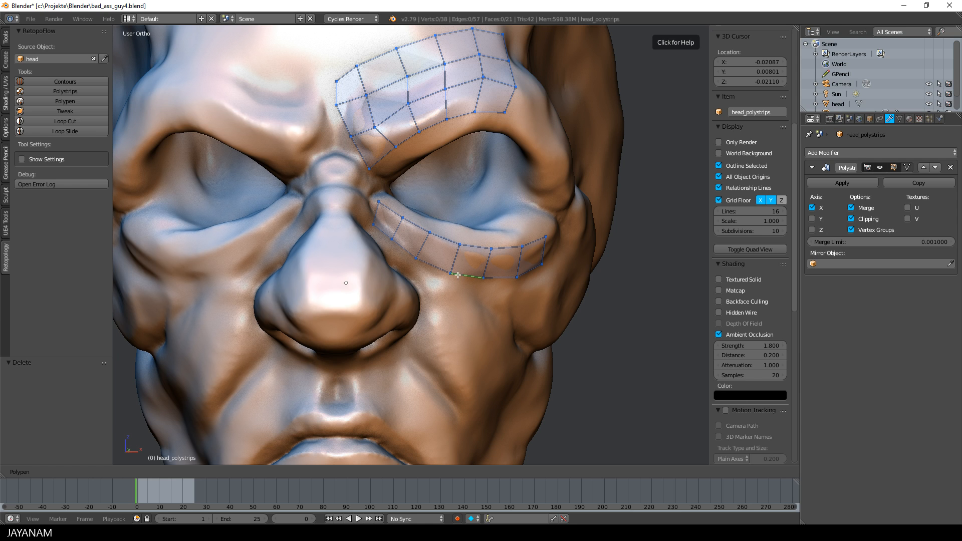
click(447, 300)
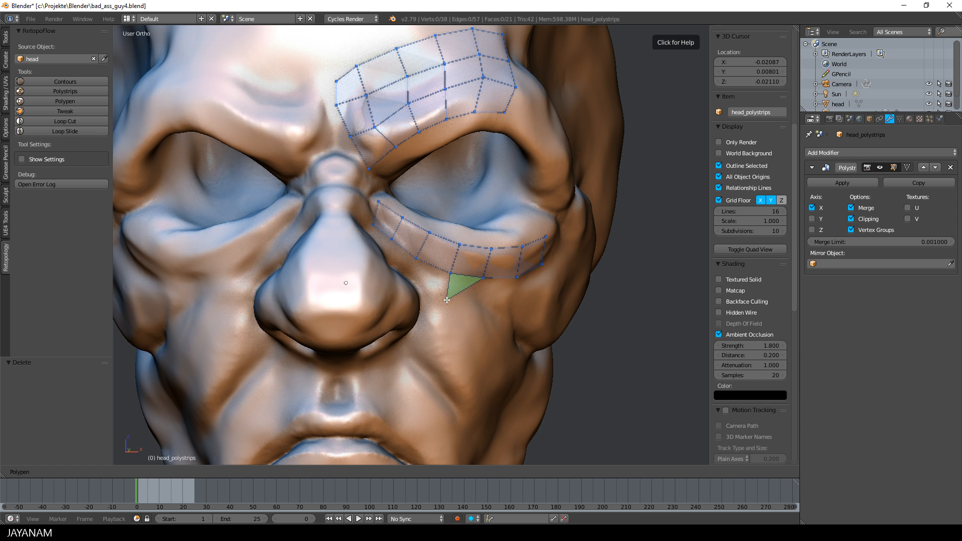
click(475, 309)
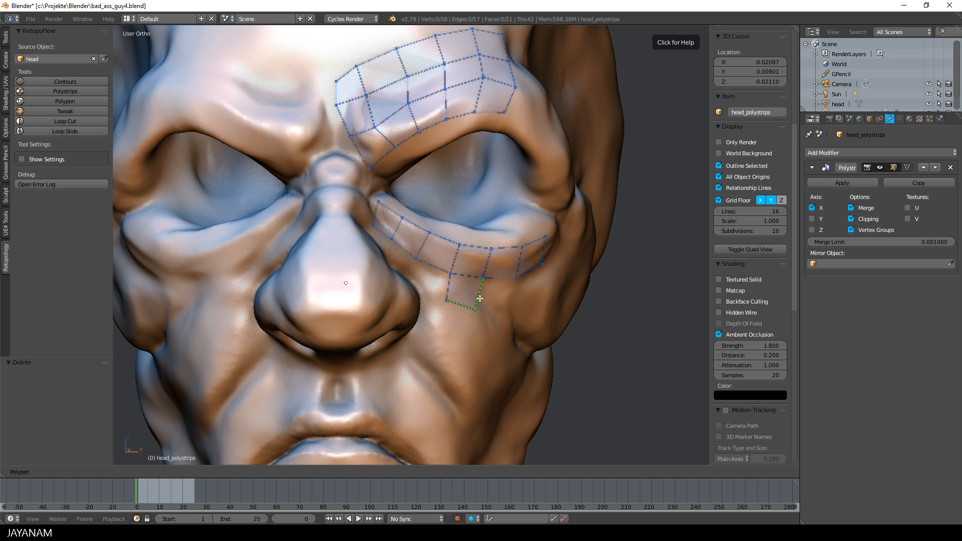
click(517, 279)
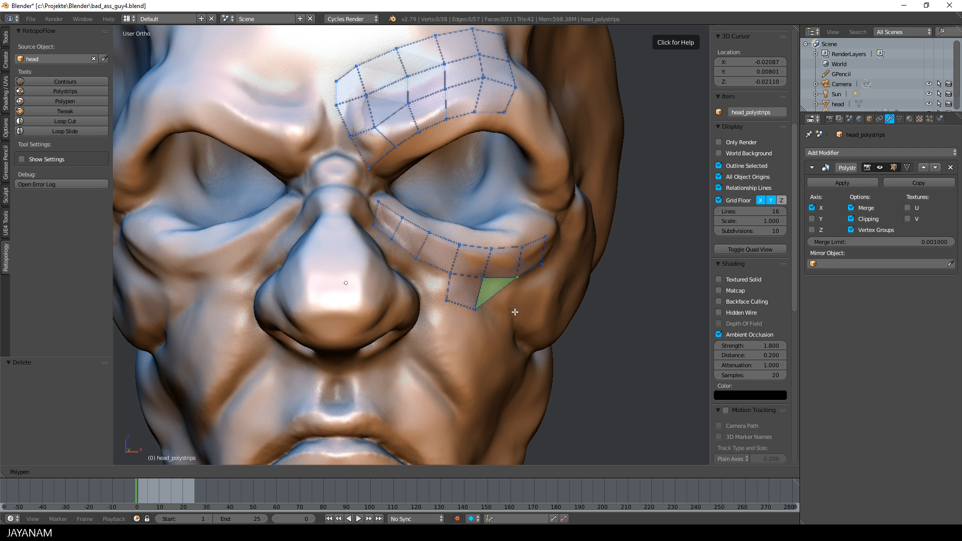
click(508, 314)
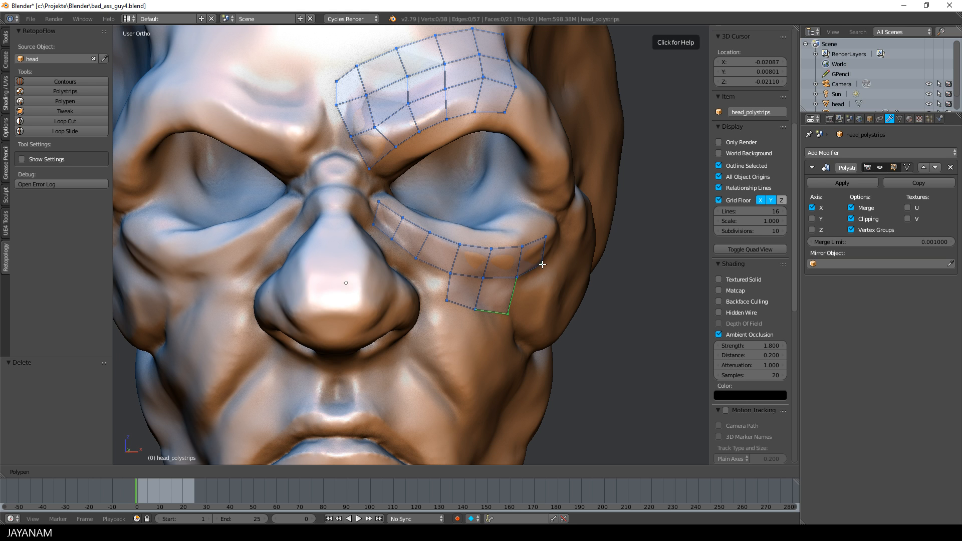
click(543, 296)
click(538, 295)
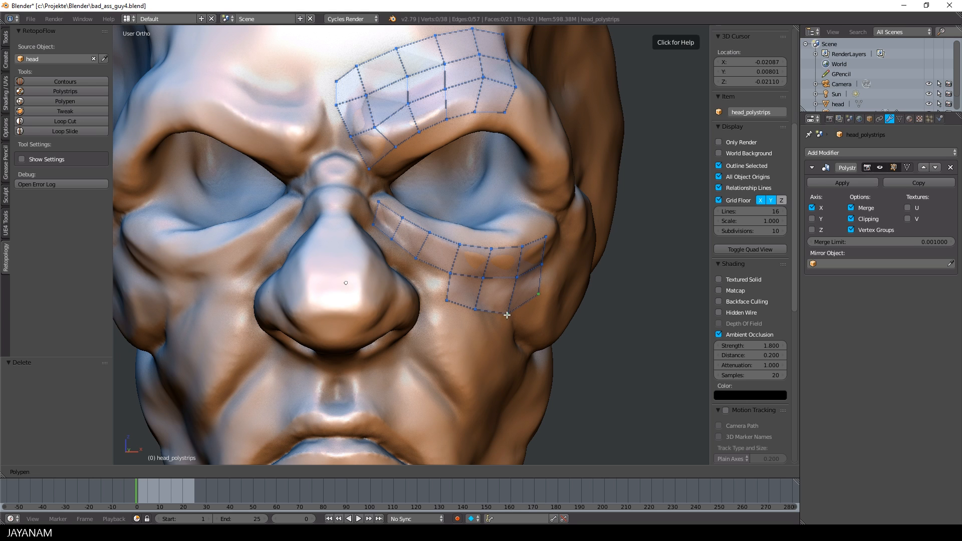
Nudge a lower vertex of the new cheek quads upward and extend the row with another face toward the nose.
drag(507, 316, 510, 308)
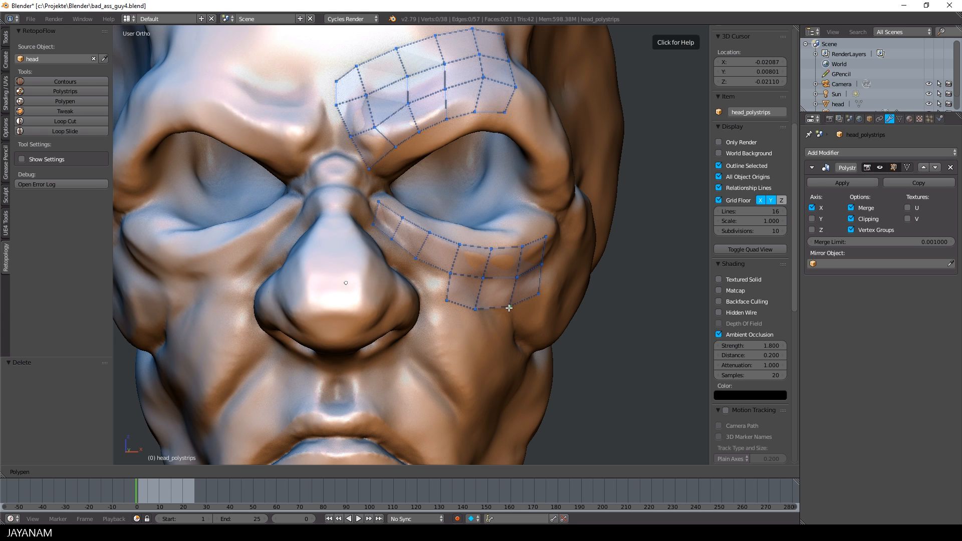
click(412, 280)
click(446, 299)
scroll(479, 324, down, 1)
shift+middle_drag(480, 325, 517, 382)
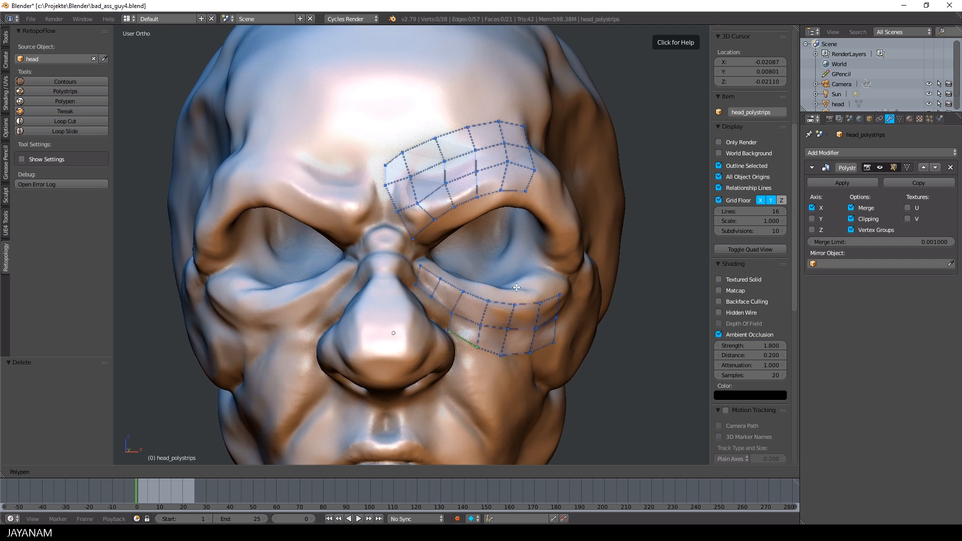
Leave Polypen and examine the mirrored brow and under-eye patches on the head from the front.
scroll(500, 246, down, 3)
key(Tab)
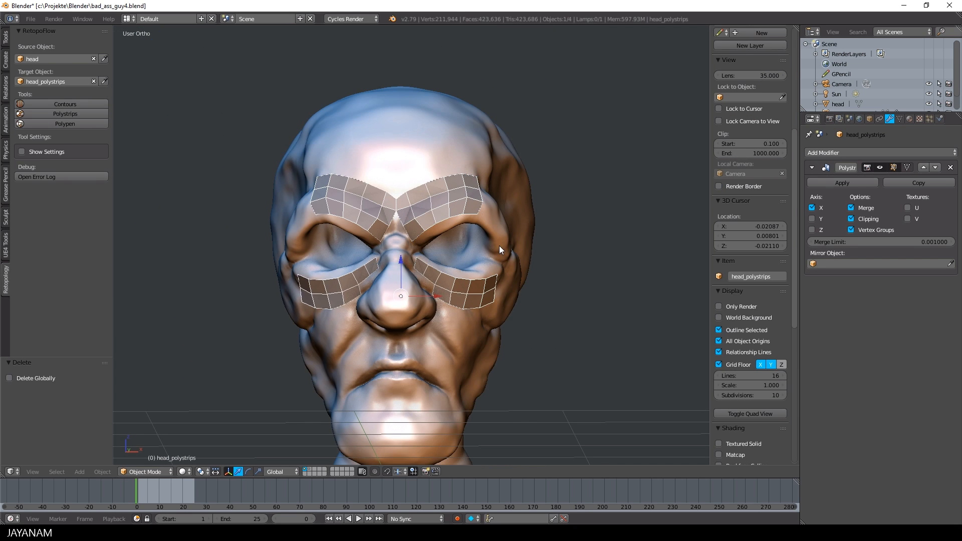
scroll(492, 236, up, 2)
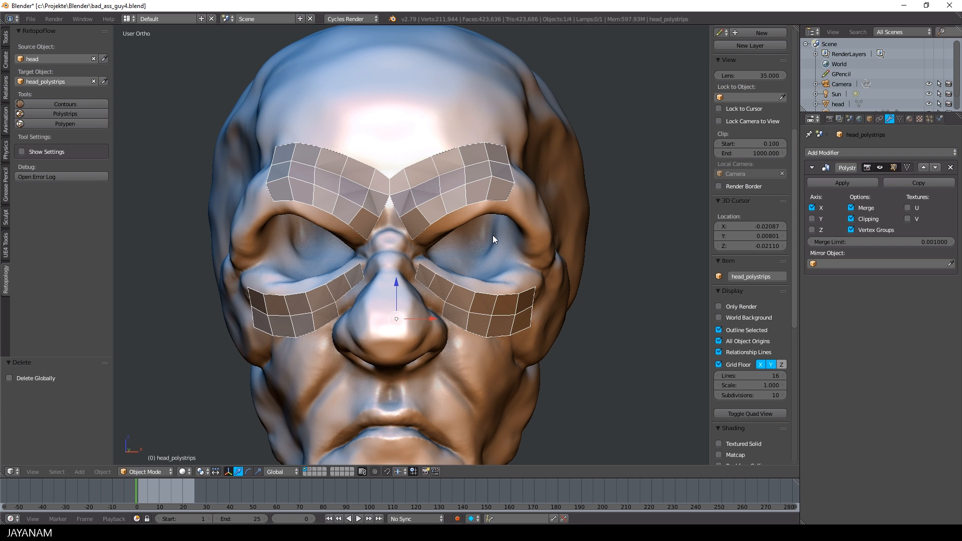
scroll(492, 236, up, 2)
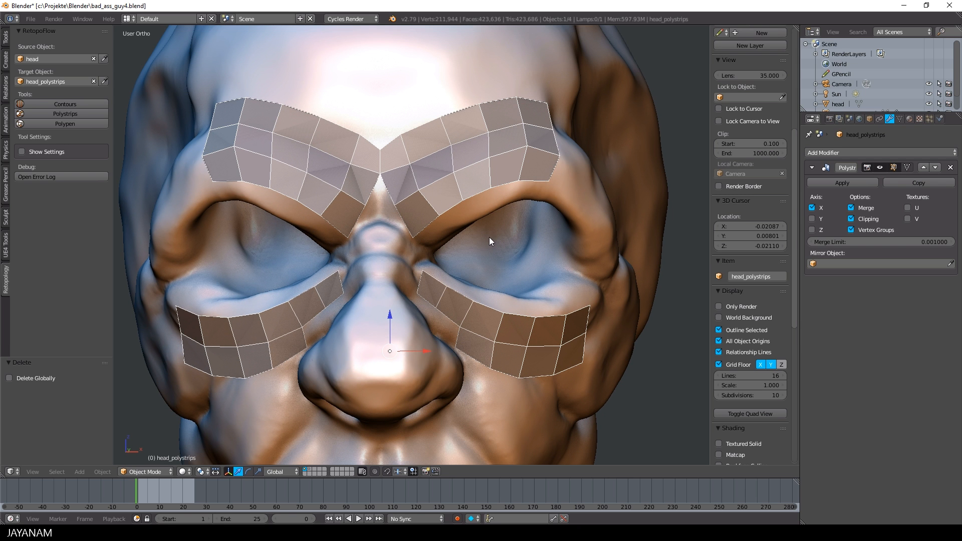
scroll(491, 243, down, 2)
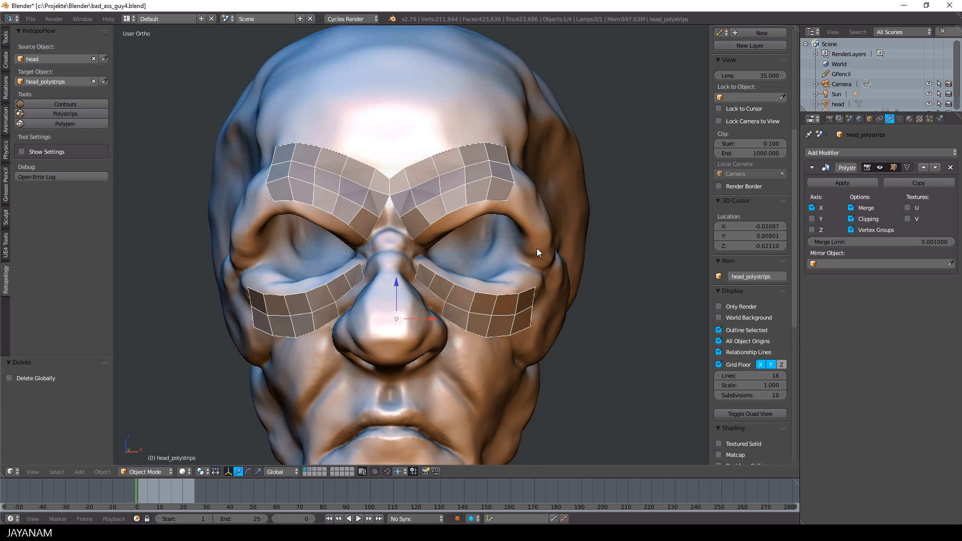
Restart Polypen on the polystrips mesh and extend the brow patch with quads along the outer brow ridge.
middle_drag(536, 249, 504, 253)
key(KP_Decimal)
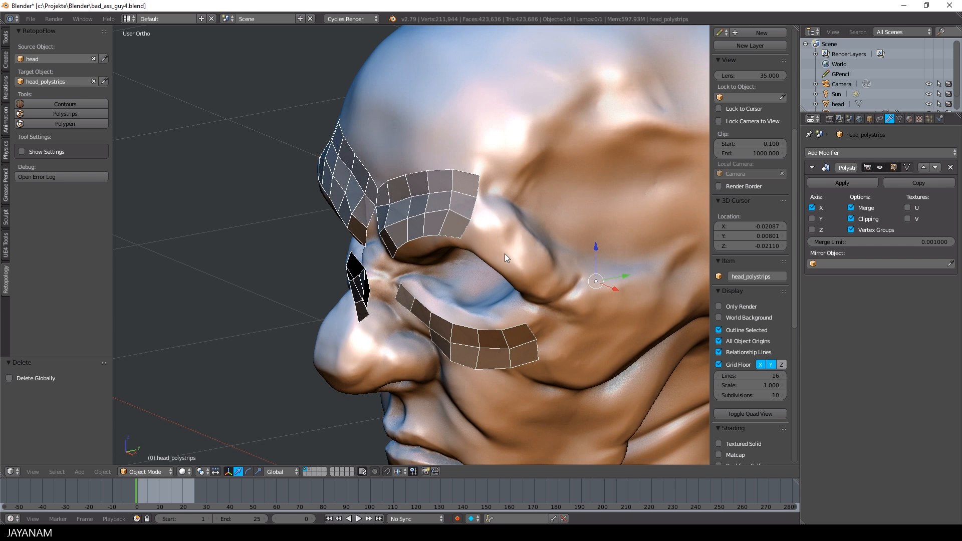
click(74, 126)
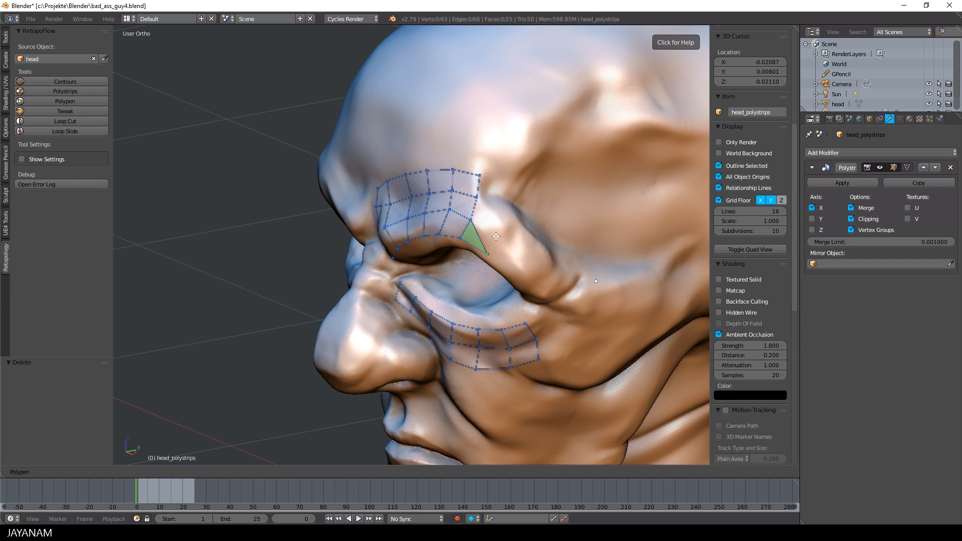
click(497, 233)
click(524, 250)
click(509, 274)
click(532, 290)
click(550, 271)
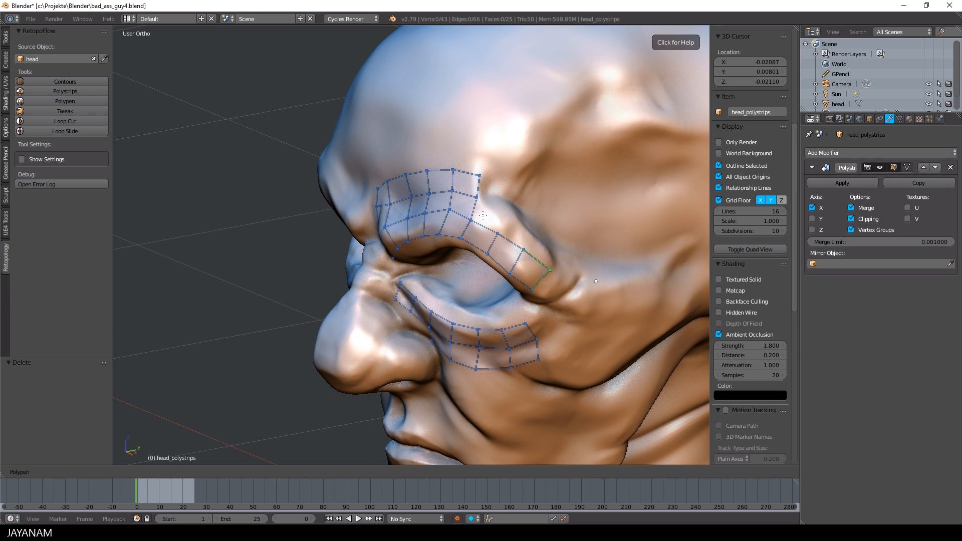
Continue the brow strip around the outer eye corner with two quads and reposition the lower outer vertex.
click(500, 207)
middle_drag(506, 220, 492, 203)
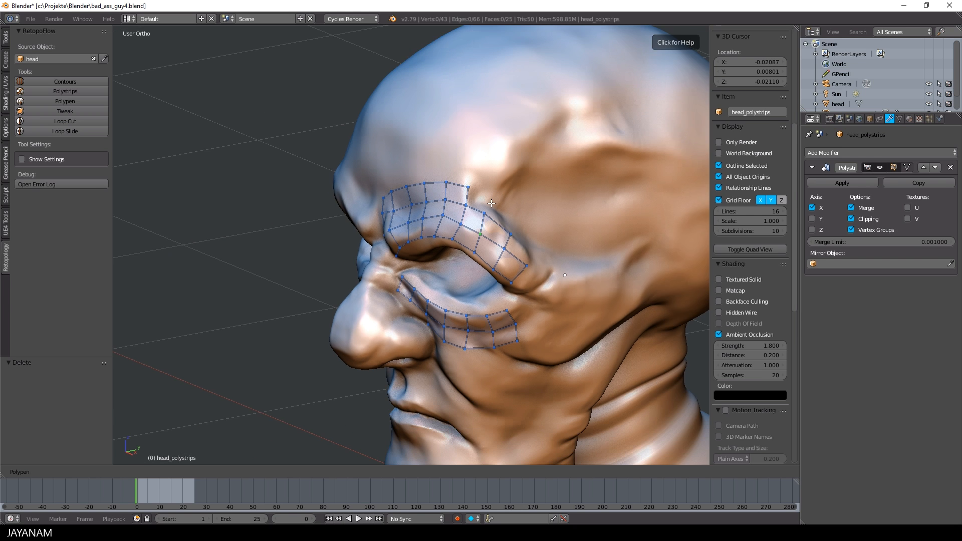
scroll(492, 203, up, 2)
click(555, 245)
click(582, 231)
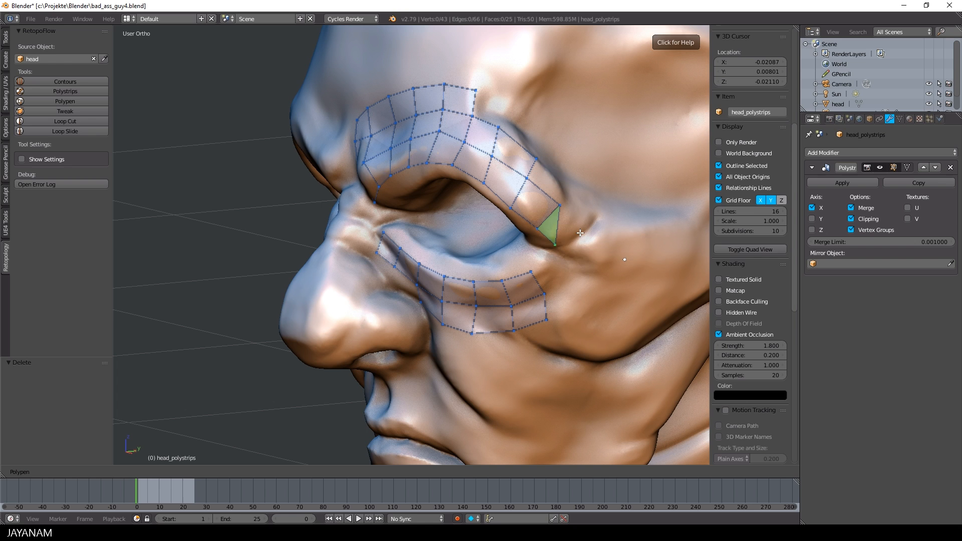
click(591, 265)
click(549, 262)
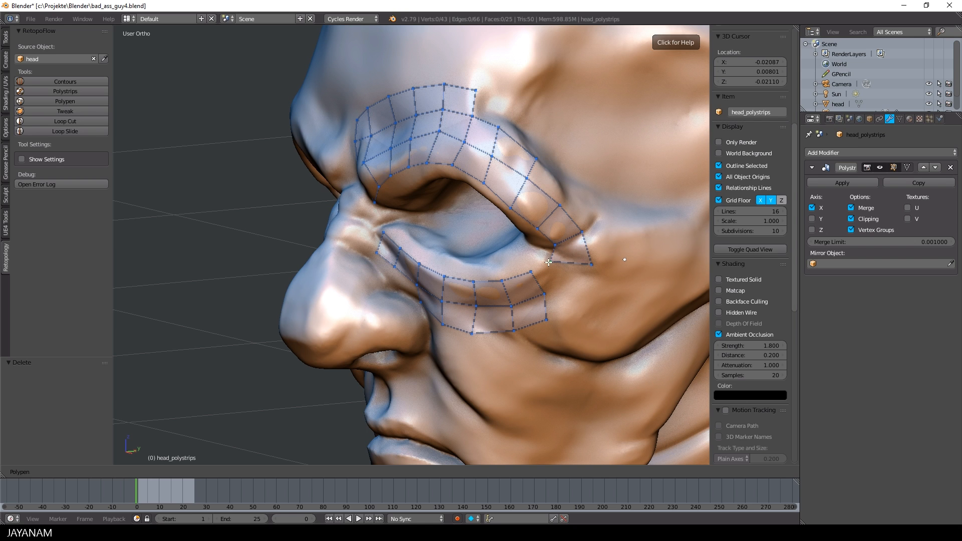
drag(592, 264, 581, 272)
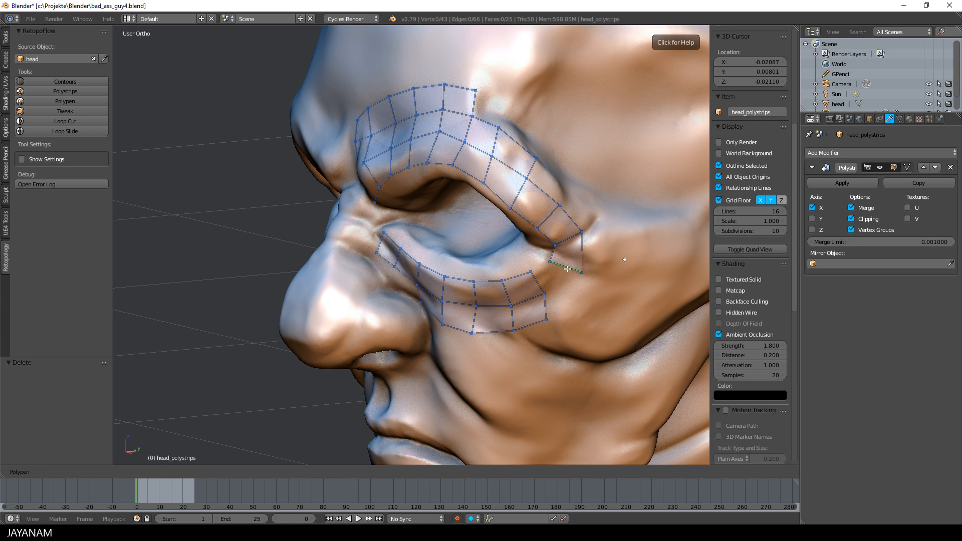
Join the eye-corner strip to the outer end of the under-eye rows and add quads outward toward the temple.
click(538, 282)
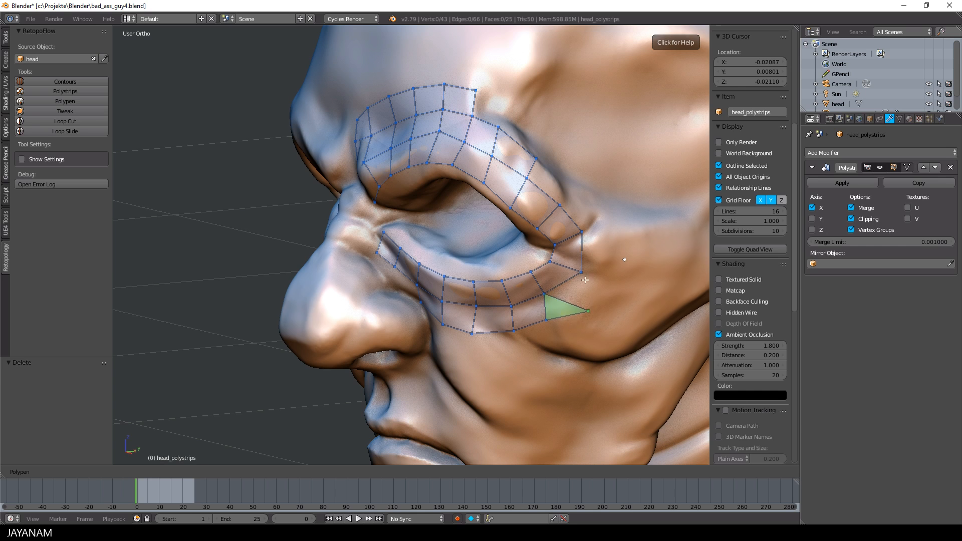
click(588, 311)
middle_drag(587, 299, 576, 304)
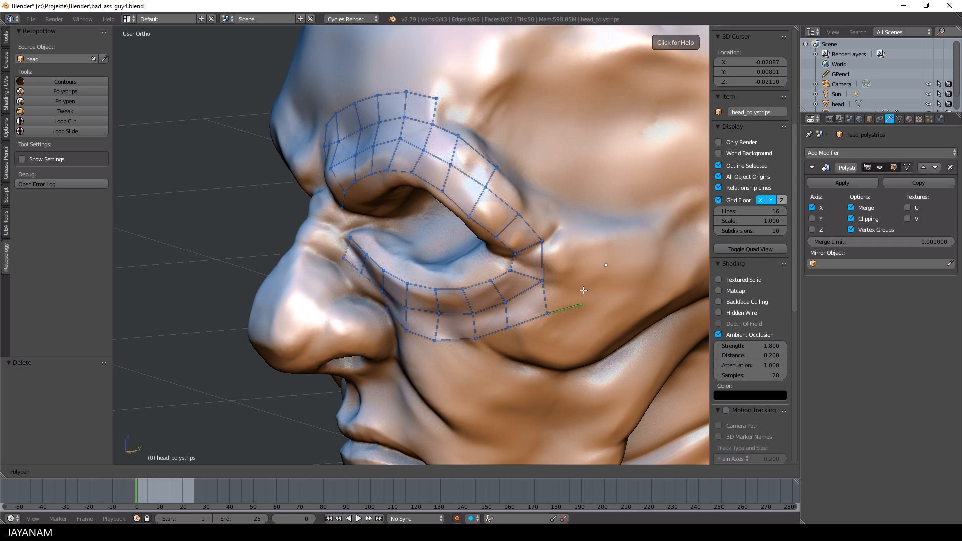
click(557, 274)
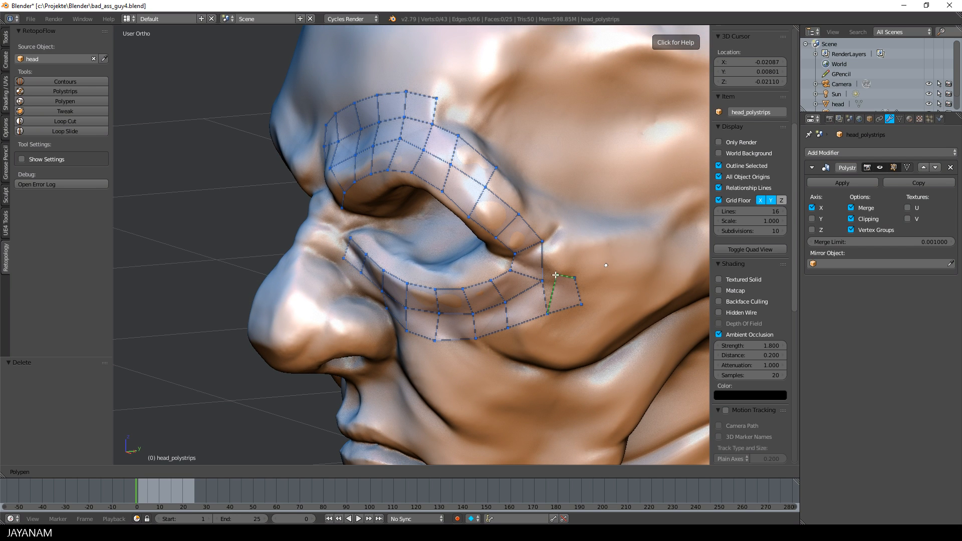
drag(556, 274, 542, 281)
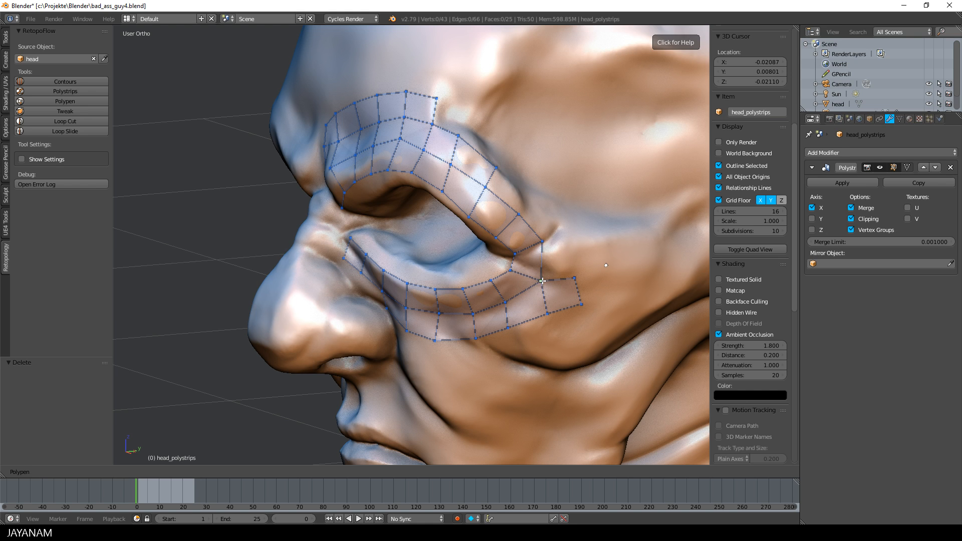
click(570, 278)
drag(577, 243, 573, 241)
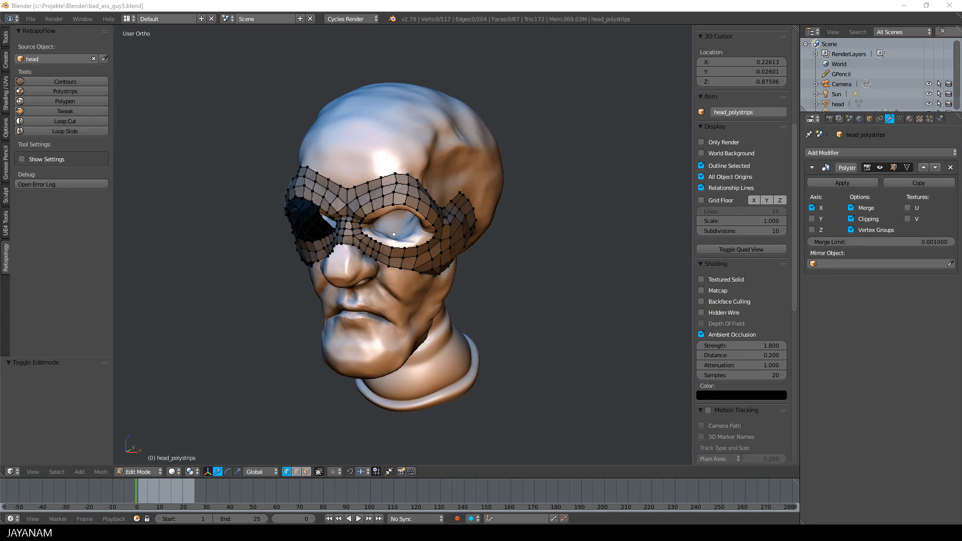
Add a Solidify modifier to the eye mask mesh with Even Thickness enabled and a thickness of -0.0330.
mouse_move(502, 269)
middle_down()
mouse_move(521, 264)
mouse_move(502, 268)
middle_up()
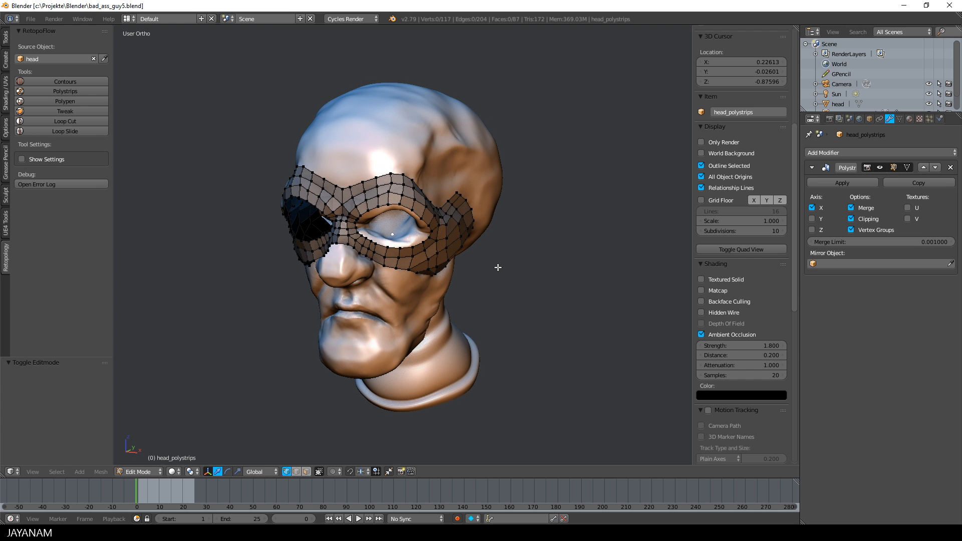
click(834, 152)
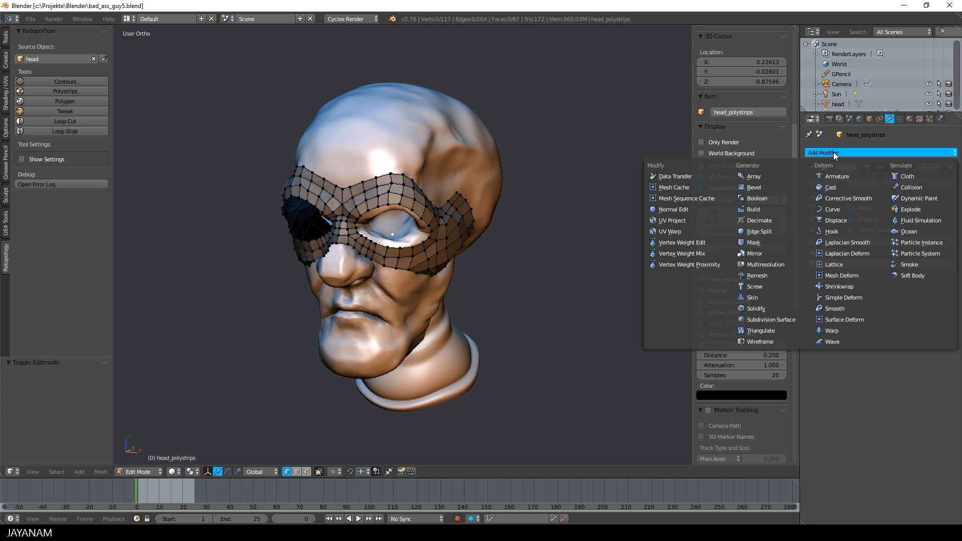
click(769, 307)
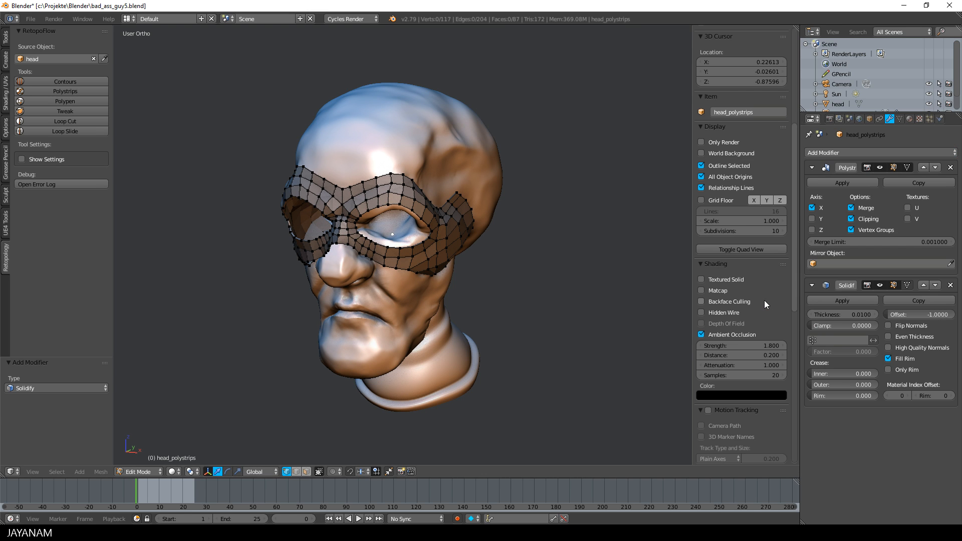
click(889, 336)
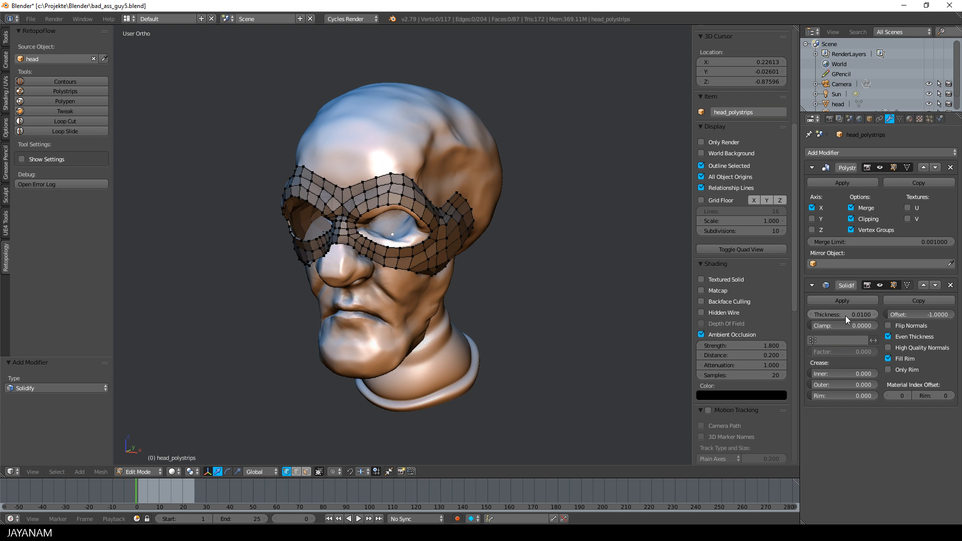
drag(846, 316, 822, 316)
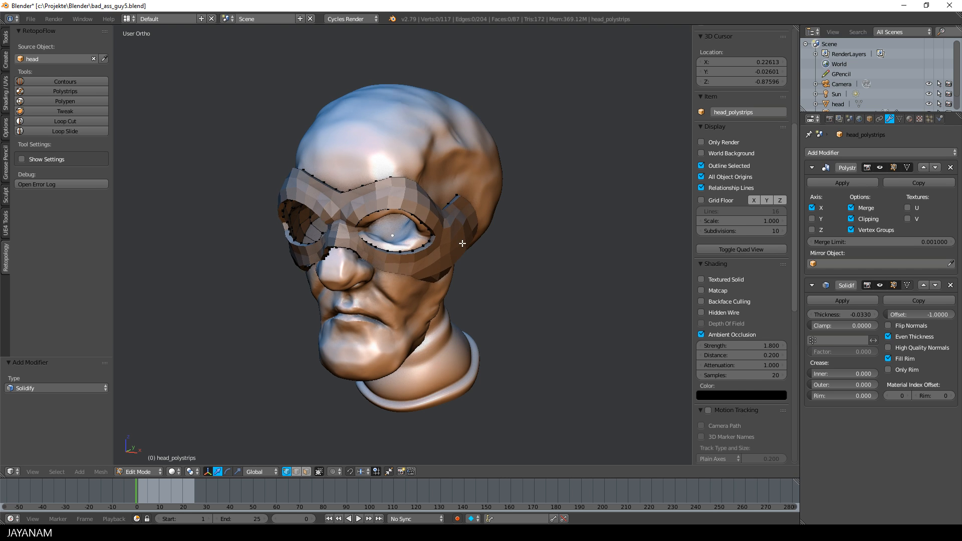
Return to Object Mode and apply the mask's Mirror and Solidify modifiers.
middle_drag(451, 211, 493, 203)
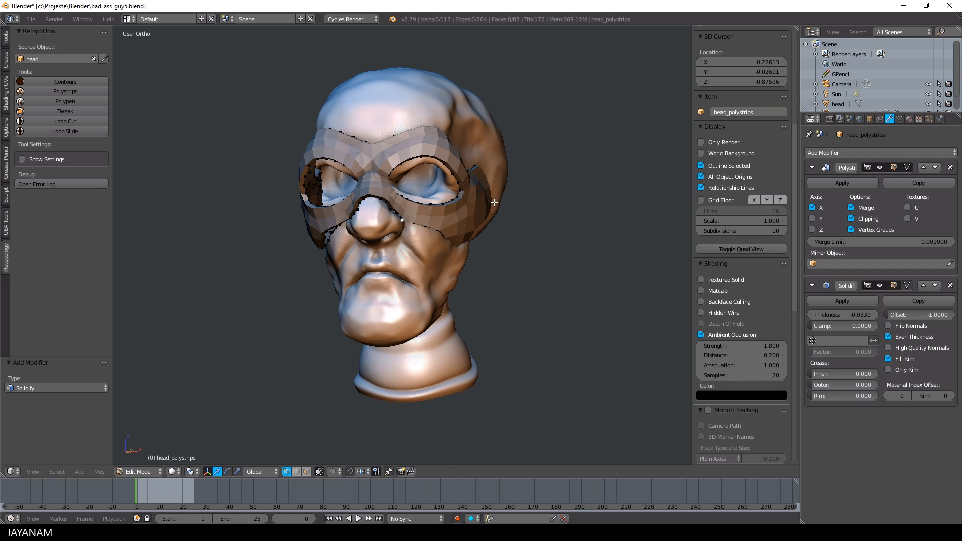
key(Tab)
click(519, 198)
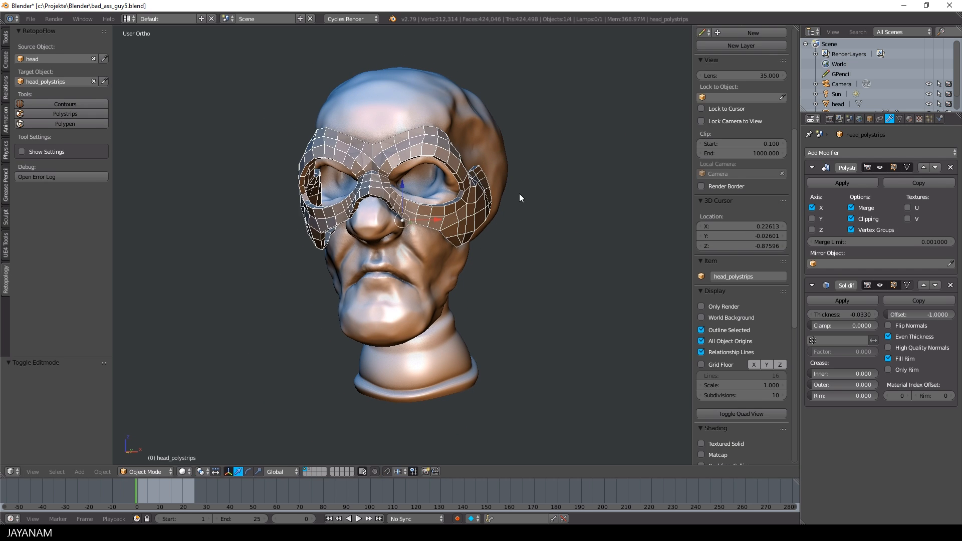
click(838, 182)
click(838, 182)
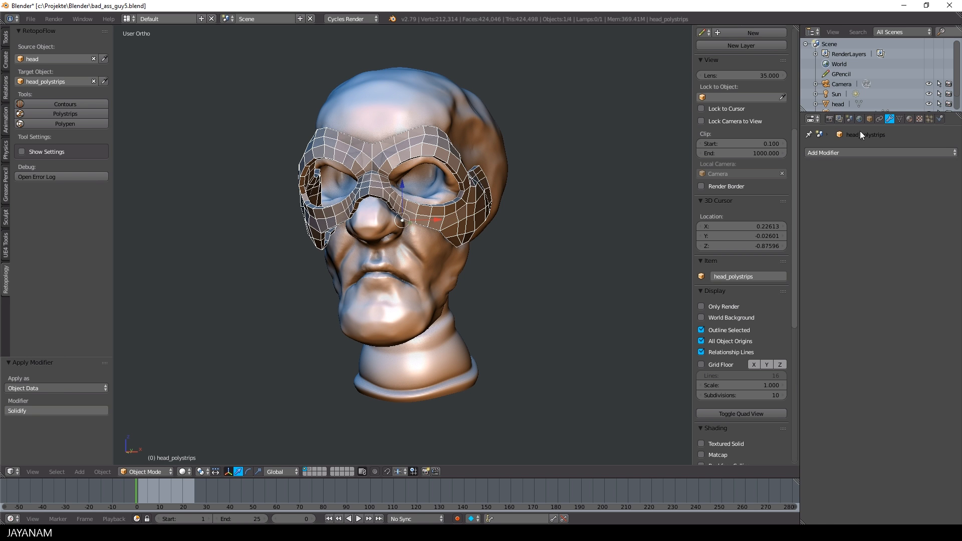
Turn off the Wire display of the mask in its object display settings.
click(870, 119)
click(810, 404)
middle_drag(618, 209, 604, 231)
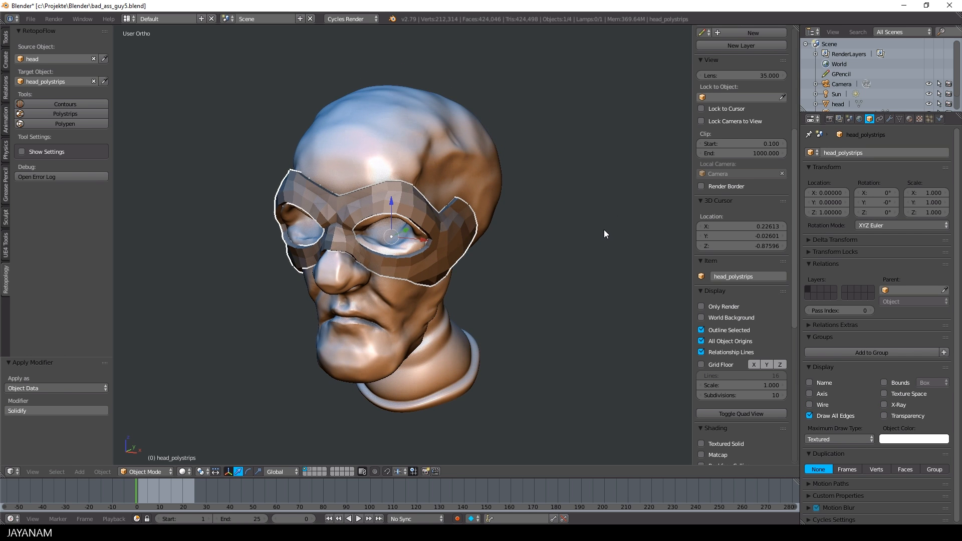
In Edit Mode, select the edge loops along the mask's outer rim and around both eye openings.
scroll(604, 229, up, 2)
key(Tab)
click(573, 228)
middle_drag(446, 175, 472, 186)
alt+right_click(438, 177)
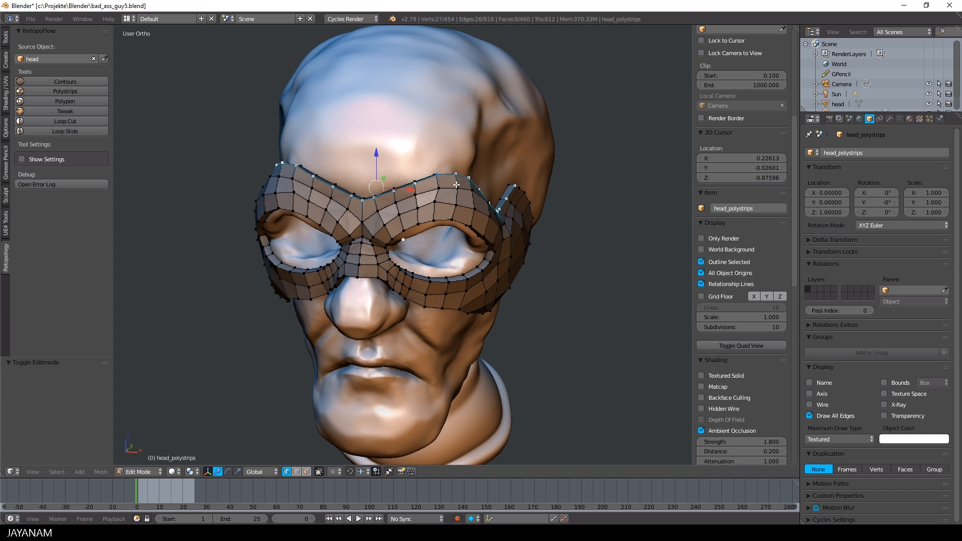
alt+shift+right_click(432, 221)
alt+shift+right_click(318, 222)
middle_drag(421, 222, 366, 212)
alt+shift+right_click(411, 175)
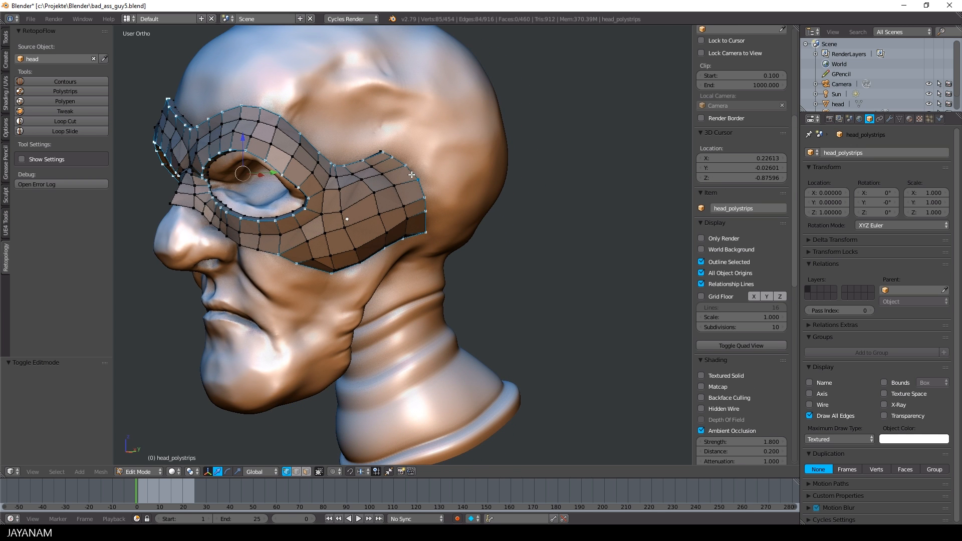
alt+shift+right_click(245, 246)
middle_drag(246, 245, 499, 262)
alt+shift+right_click(495, 256)
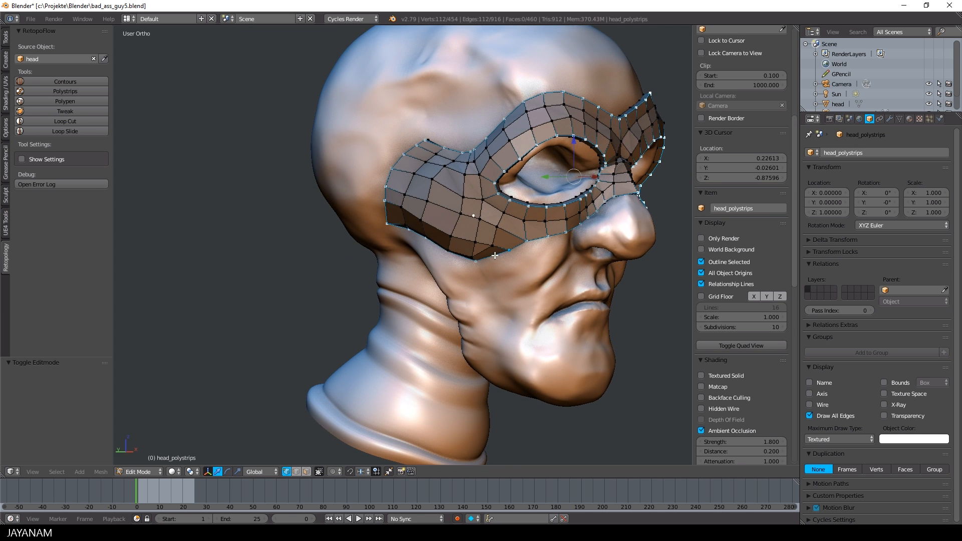
Bevel the selected rim and eye-opening loops with 2 segments and return to Object Mode.
middle_drag(471, 163, 522, 303)
key(ctrl+b)
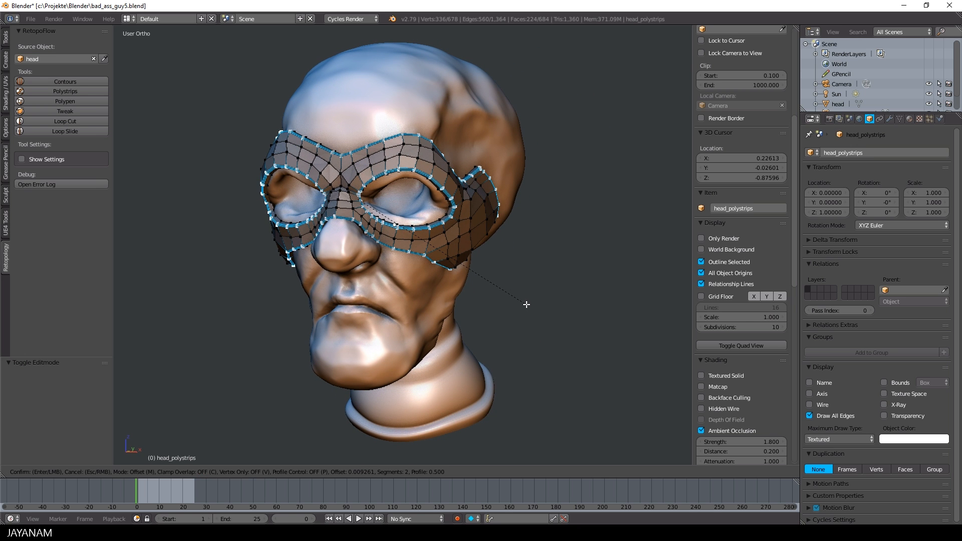
click(527, 305)
key(Tab)
click(481, 266)
Add a Subdivision Surface modifier with 2 view subdivisions to the mask and shade it smooth.
scroll(480, 269, up, 2)
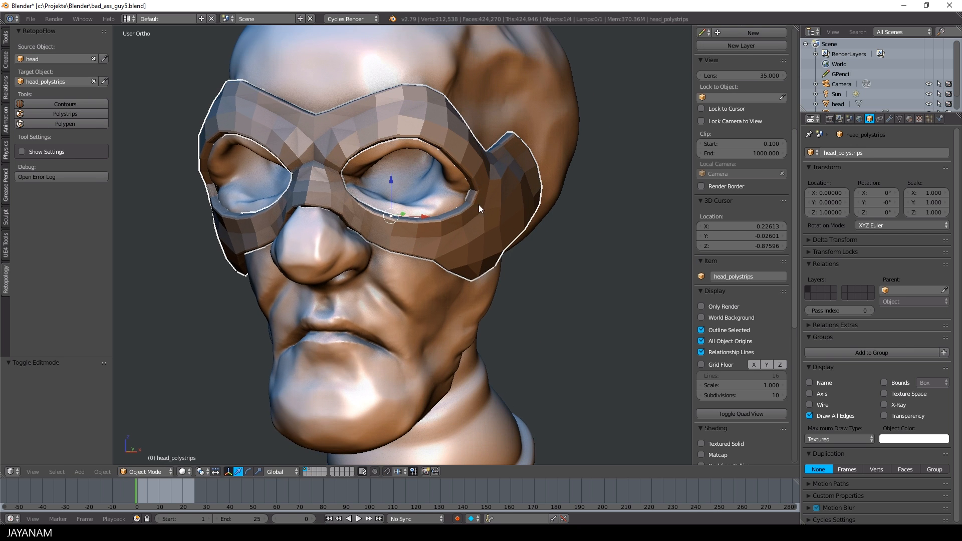
click(890, 119)
click(840, 153)
click(772, 319)
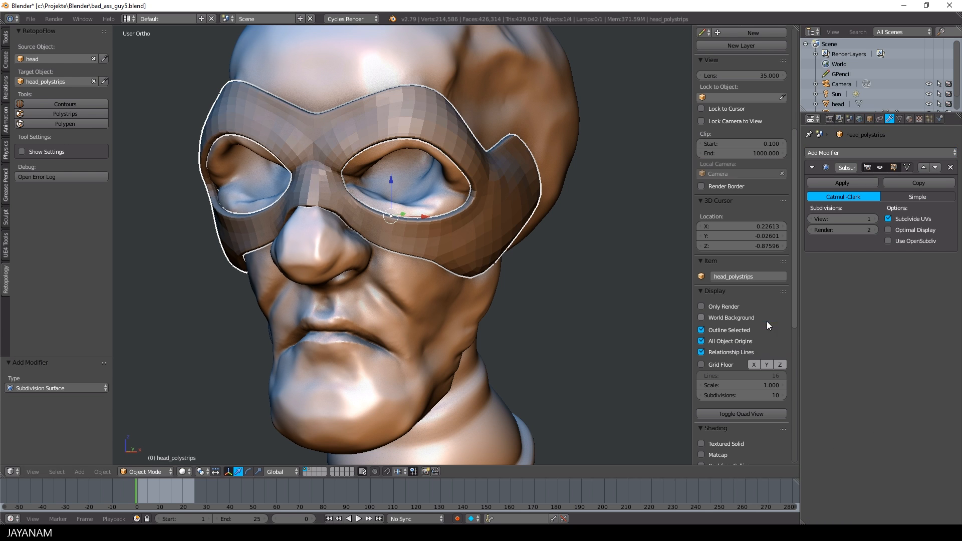
click(6, 40)
click(38, 176)
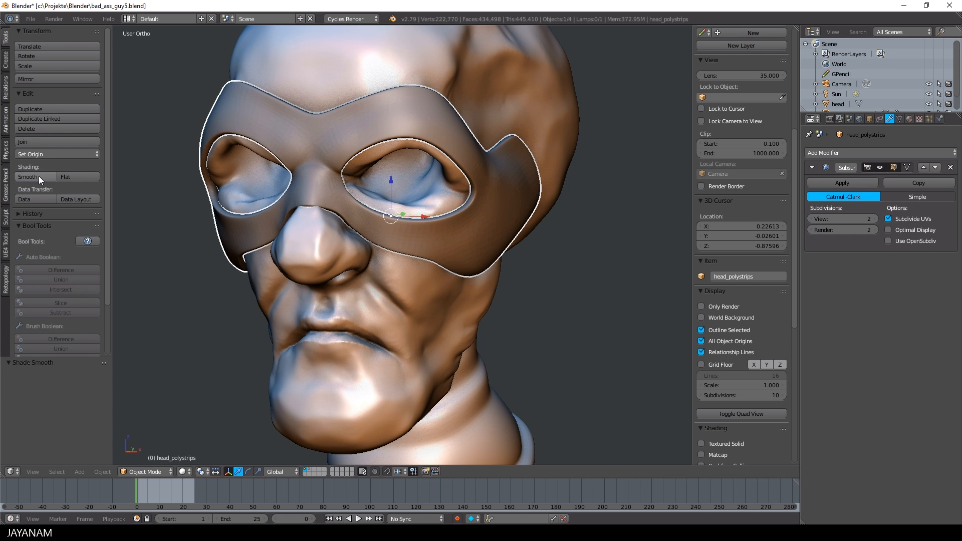
Apply the Subdivision Surface modifier and adjust the mask's edge around the nose with the Grab brush in Sculpt Mode.
click(368, 32)
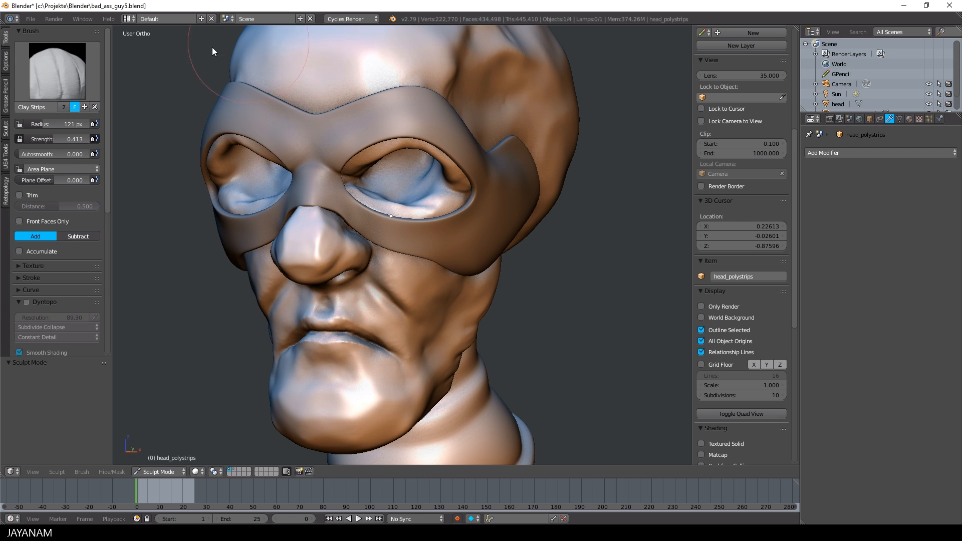
click(64, 71)
click(276, 129)
mouse_move(458, 157)
shift+middle_down()
mouse_move(464, 205)
mouse_move(486, 141)
shift+middle_up()
scroll(485, 141, up, 2)
drag(428, 81, 438, 77)
drag(486, 145, 490, 141)
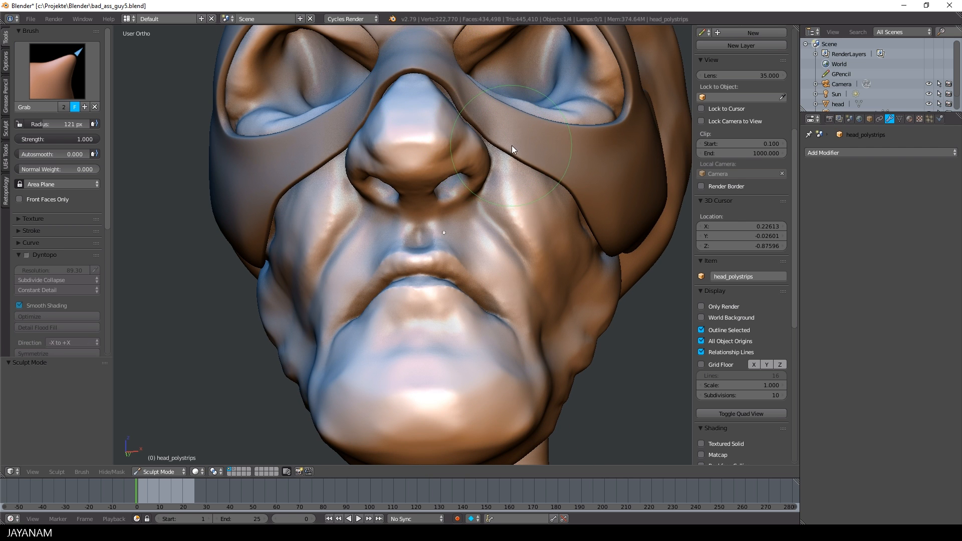
scroll(575, 161, down, 3)
mouse_move(574, 160)
middle_down()
mouse_move(494, 145)
mouse_move(477, 214)
mouse_move(493, 233)
mouse_move(494, 205)
mouse_move(535, 171)
middle_up()
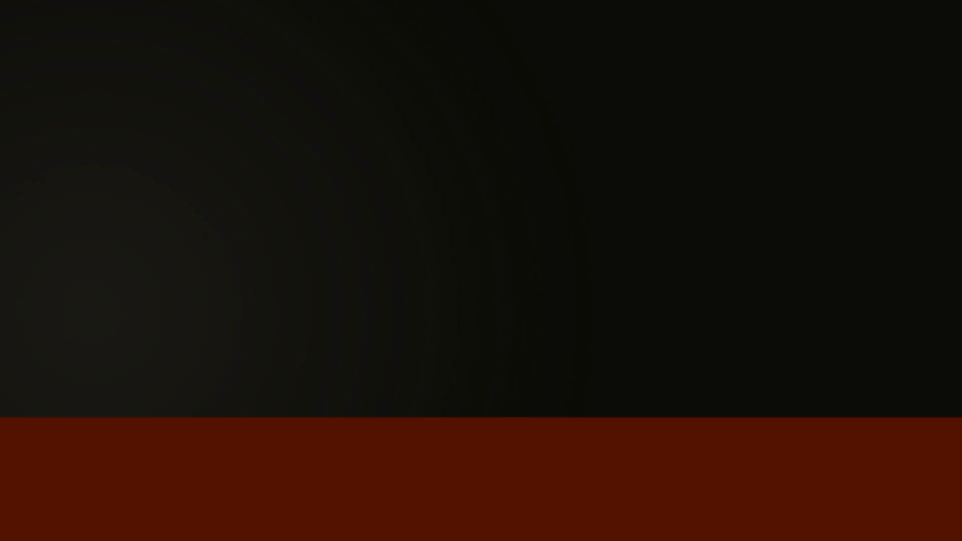